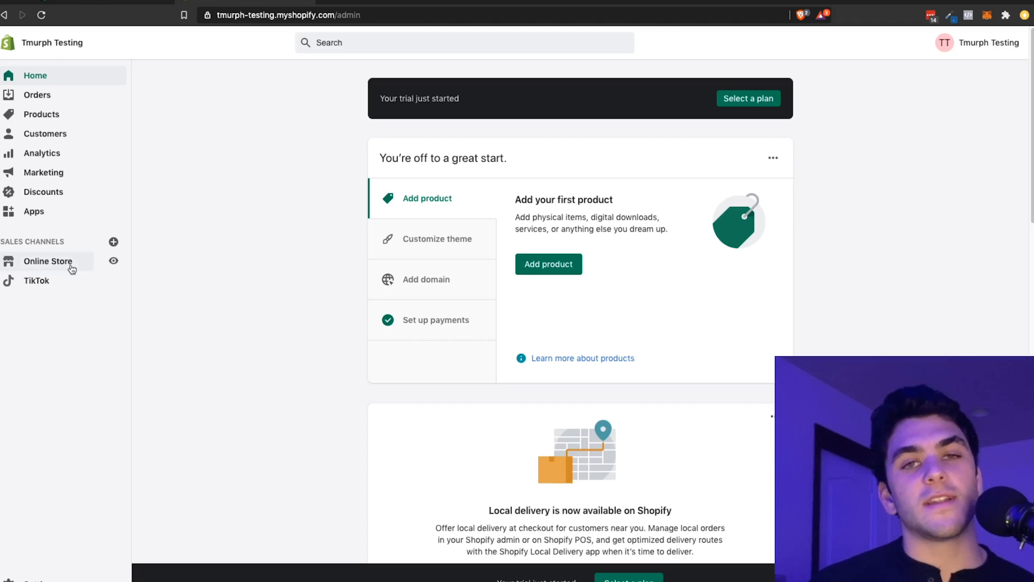
Step: Go to the Shopify App Store from the store's apps, search for "tik tok" and open the TikTok app by TikTok Inc
click(71, 266)
click(63, 208)
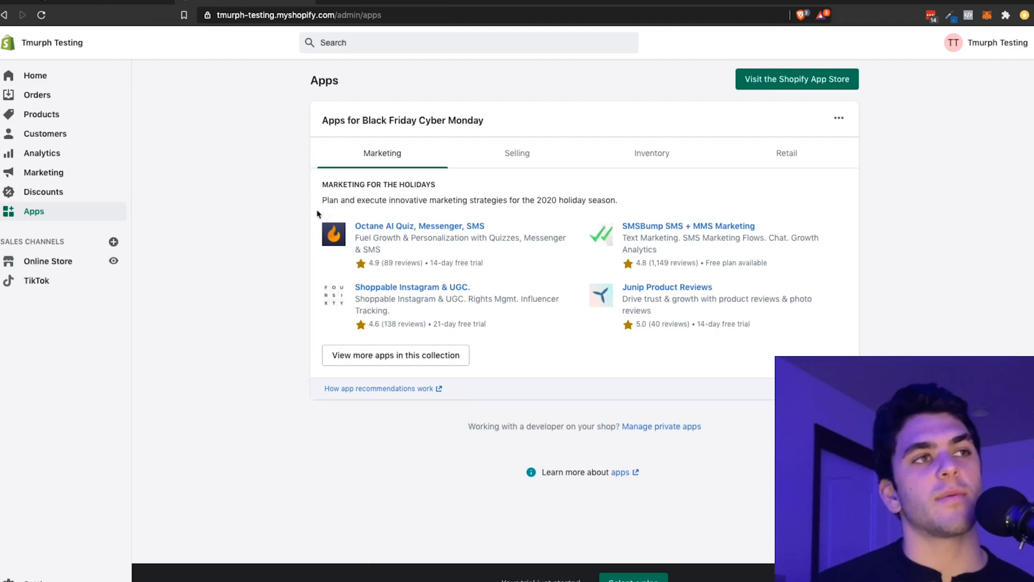
click(780, 78)
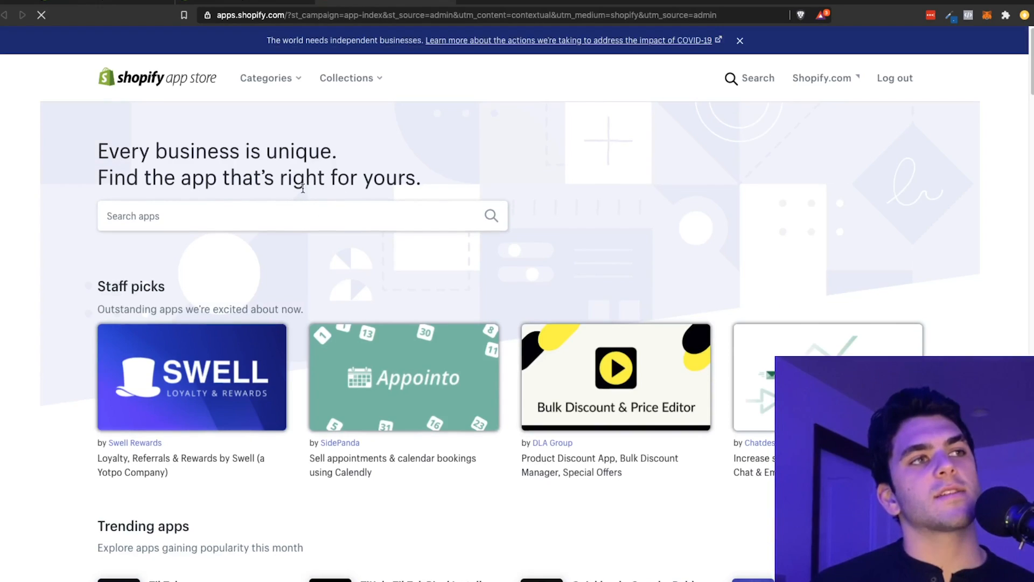
click(293, 209)
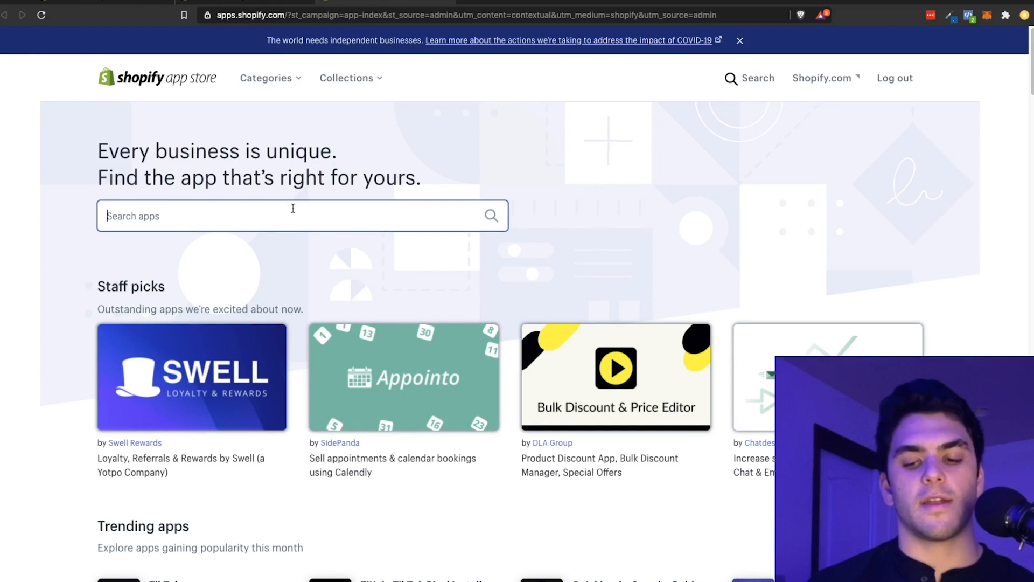
text(tik tok)
key(Return)
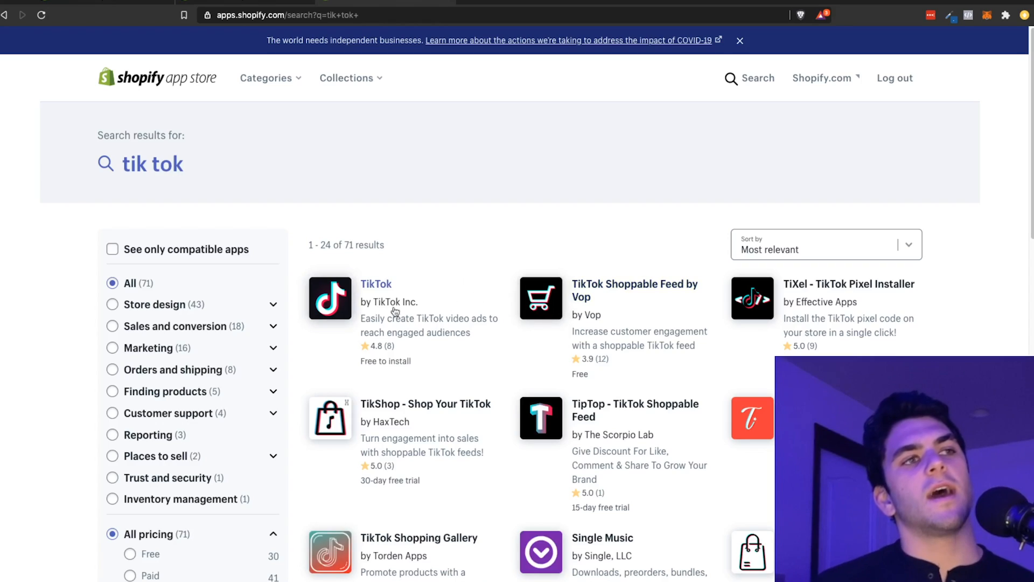
click(378, 289)
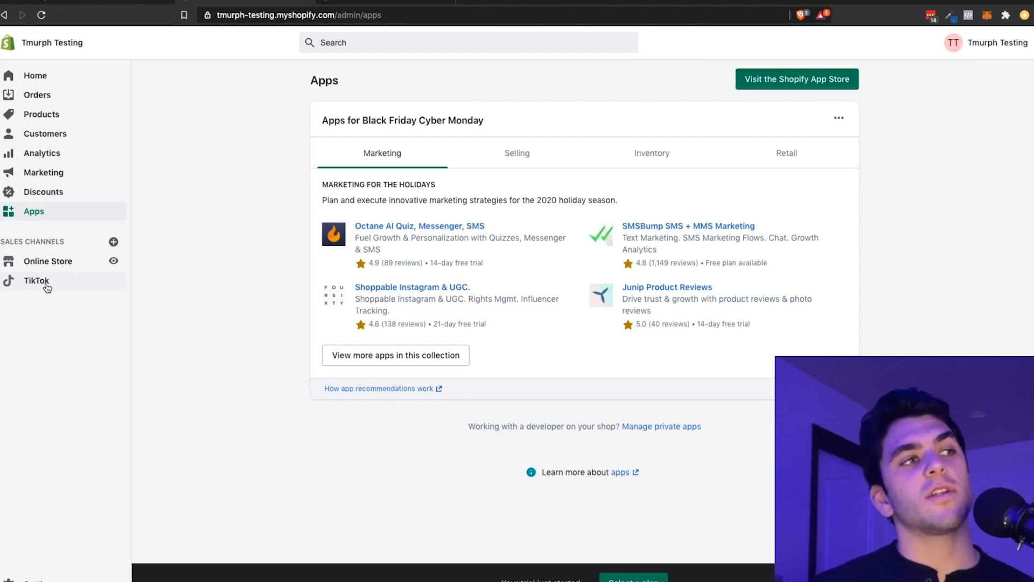
Step: In the store's TikTok channel, authorize the TikTok For Business account and connect its TikTok Ads Manager account
click(37, 280)
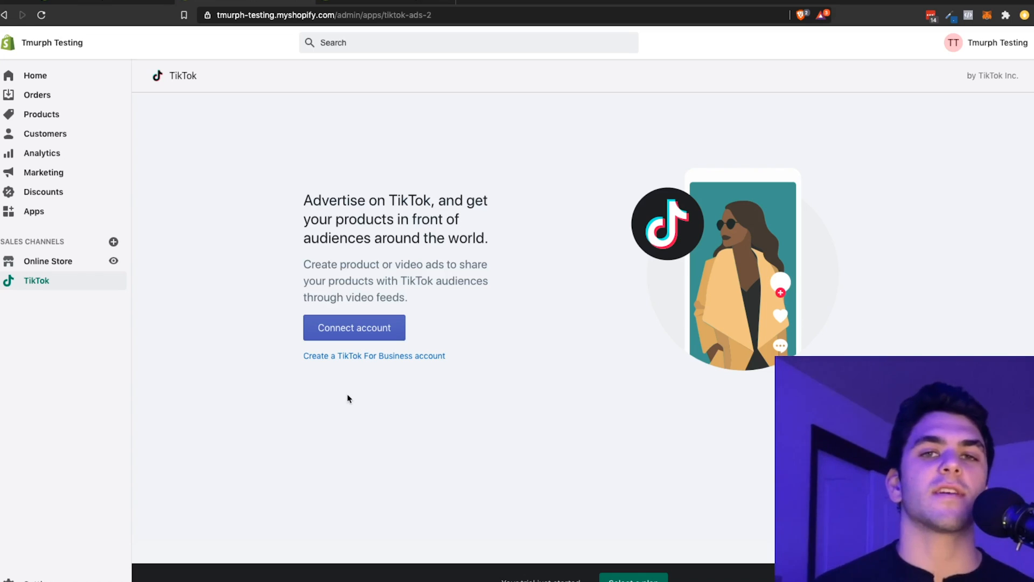
click(364, 333)
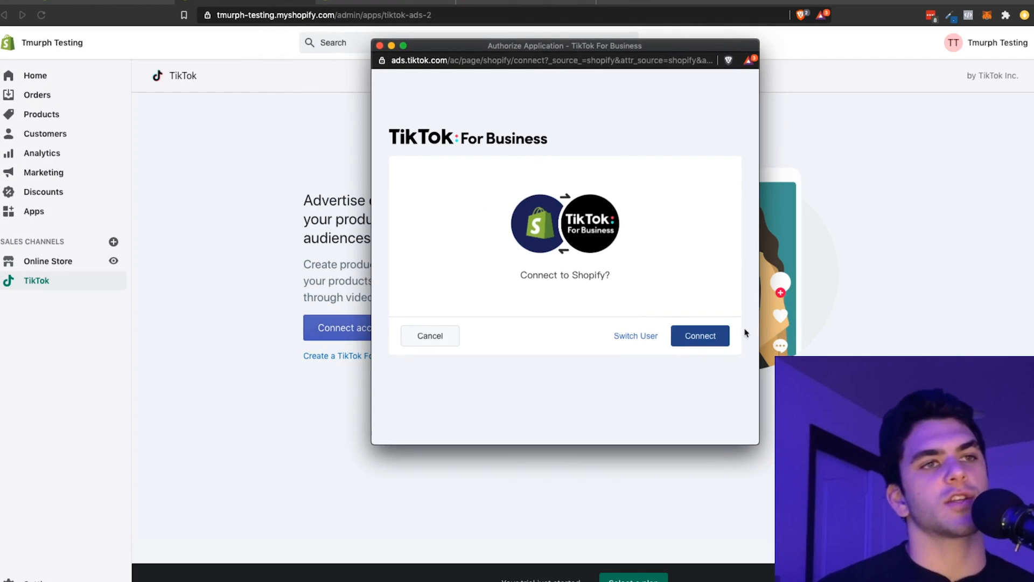
click(703, 336)
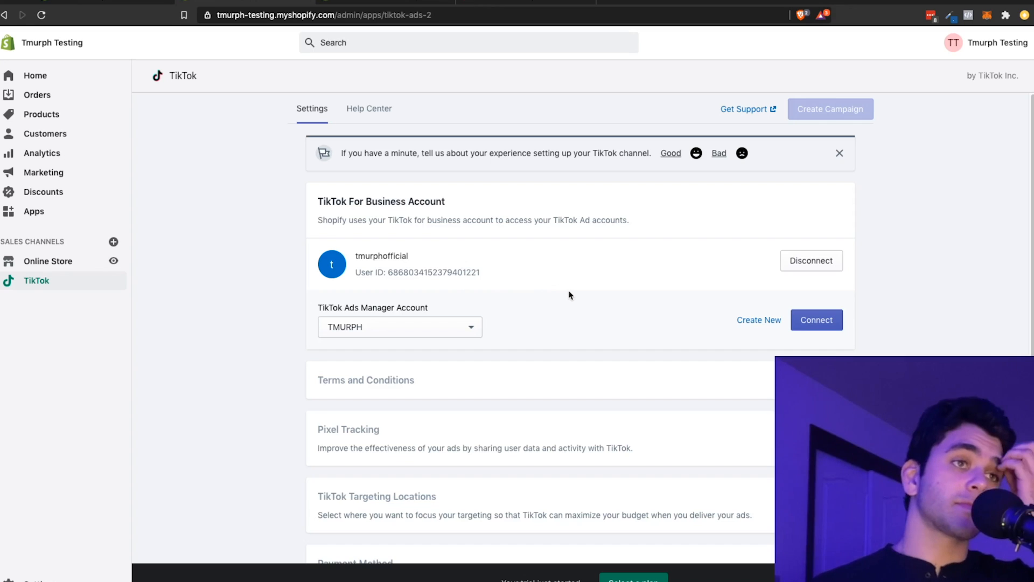
scroll(569, 294, down, 3)
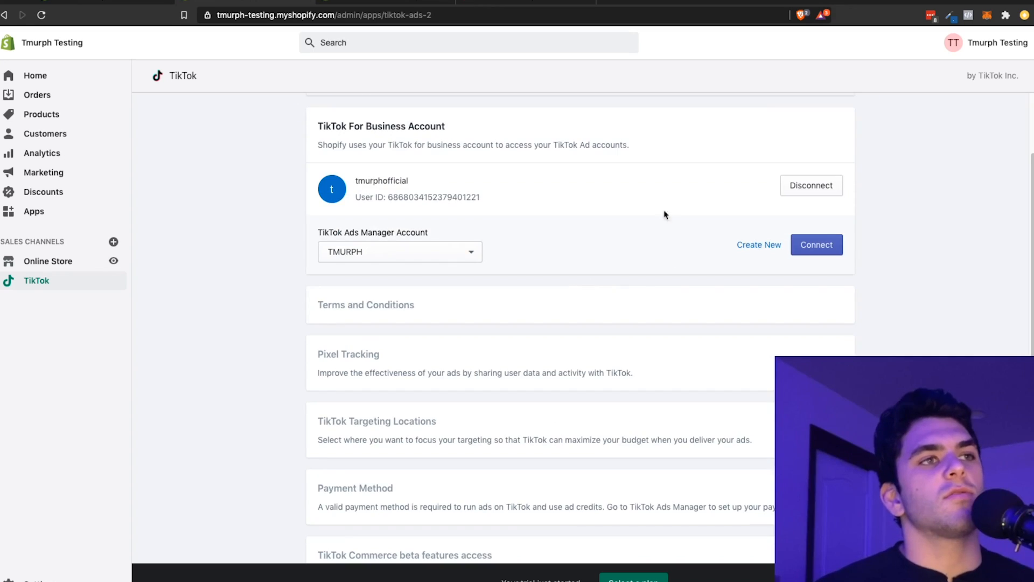
click(808, 245)
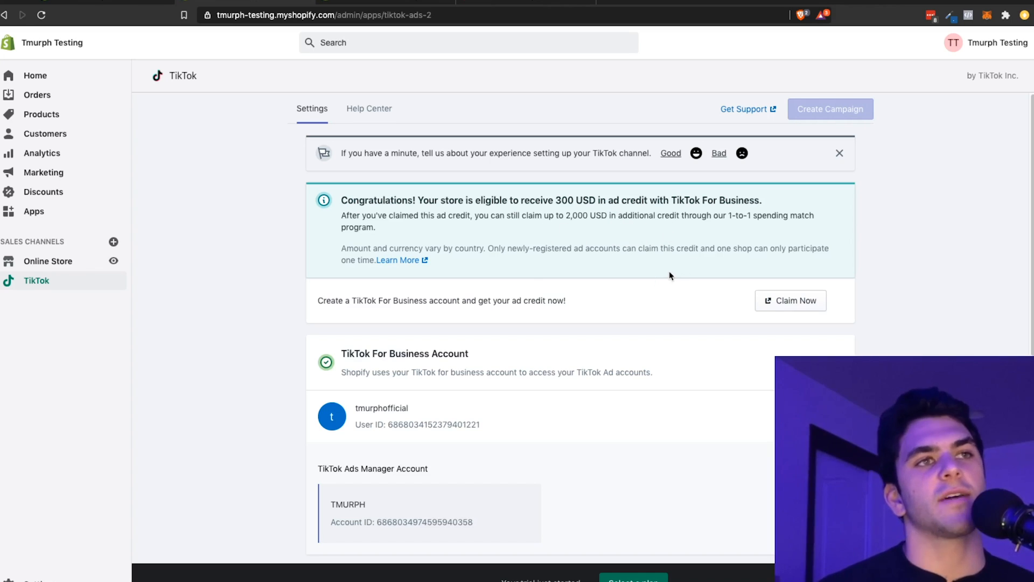
Step: Create a TikTok pixel for the store under Pixel Tracking in the TikTok channel settings
scroll(671, 275, down, 1)
scroll(673, 272, down, 3)
scroll(651, 328, down, 3)
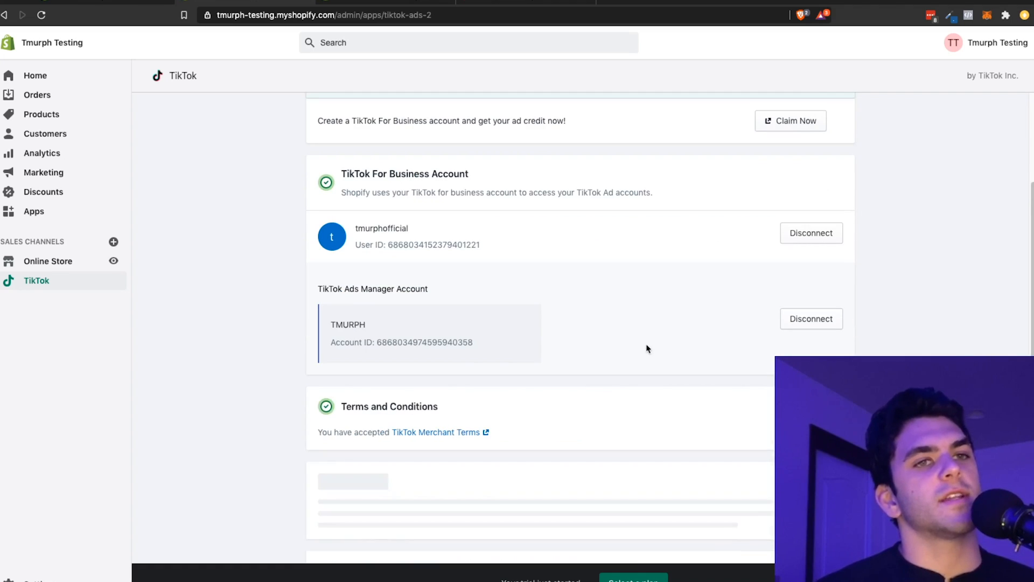
scroll(641, 356, down, 3)
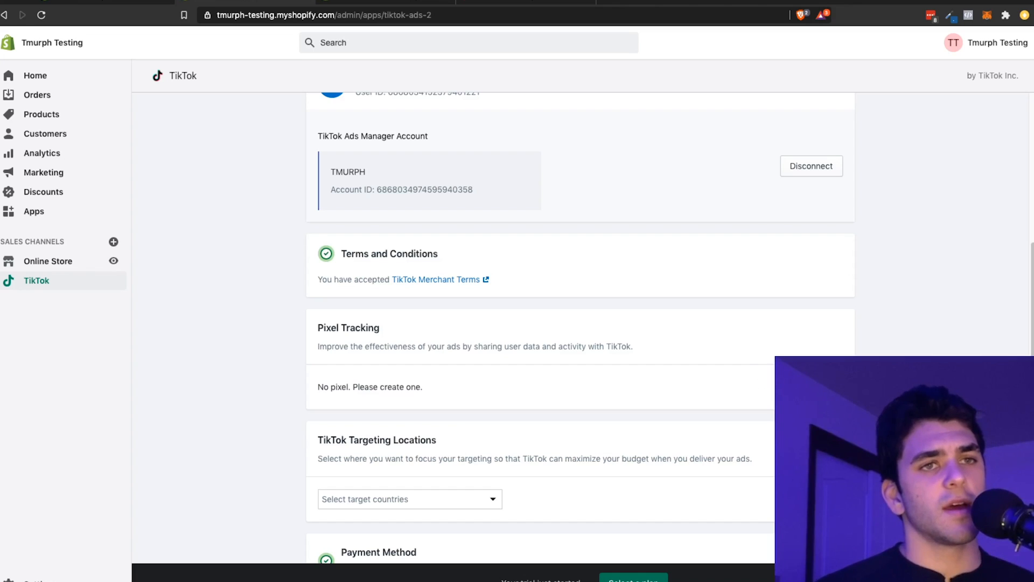
click(810, 387)
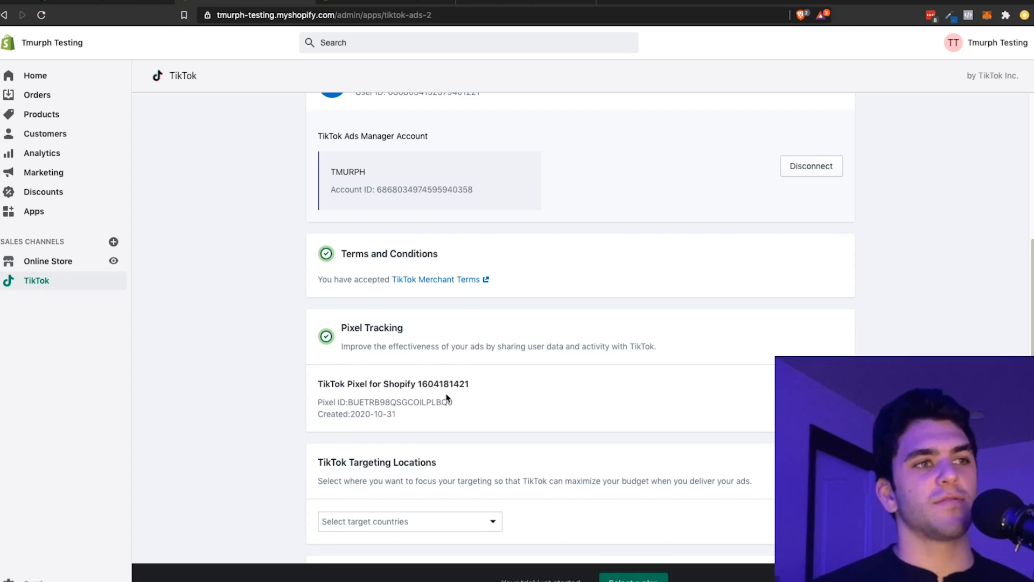
scroll(446, 398, down, 1)
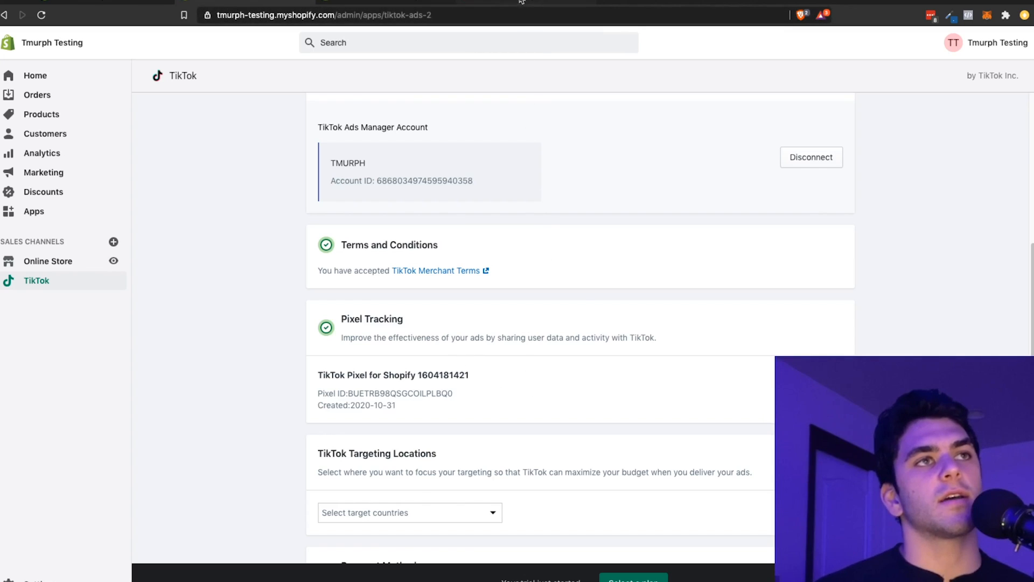
Step: Switch to TikTok Ads Manager and view the event details of the Shopify website pixel in Events Manager
click(520, 3)
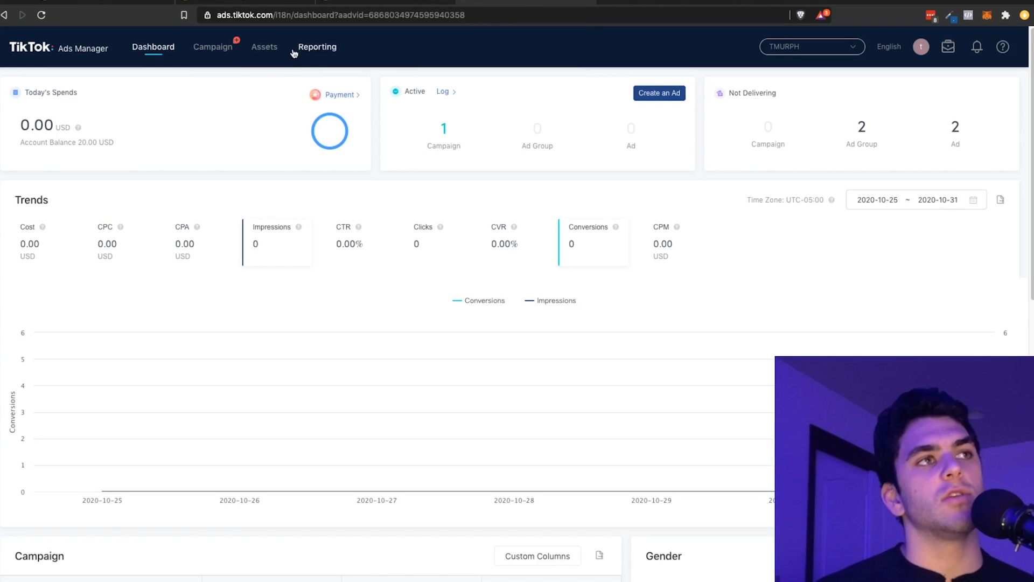
mouse_move(275, 48)
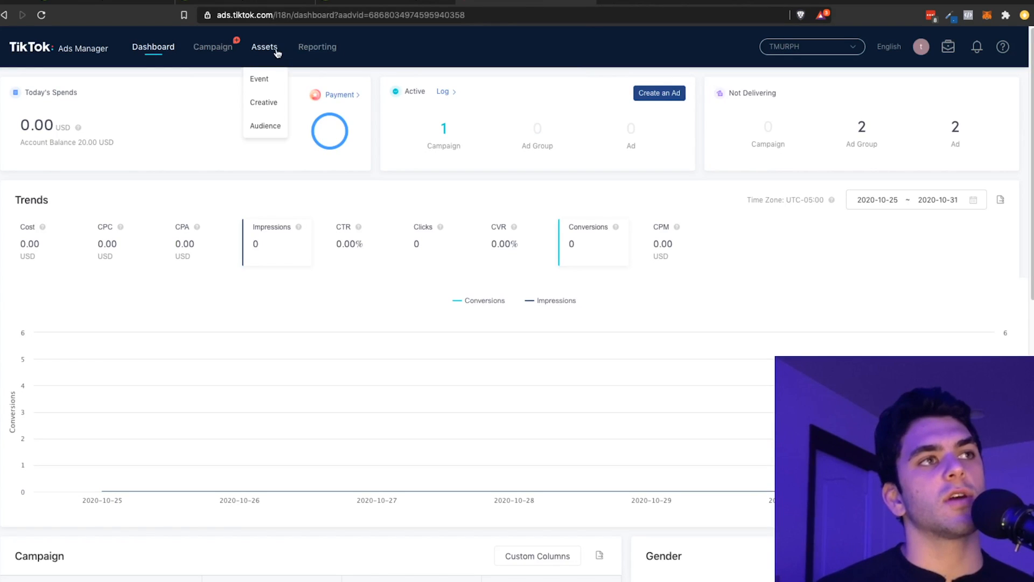
click(259, 80)
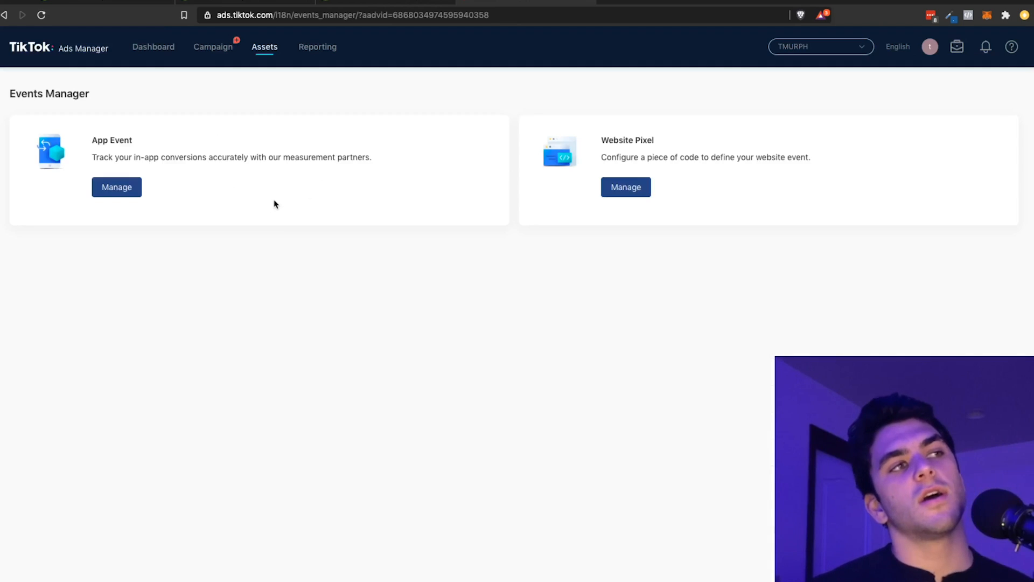
click(609, 190)
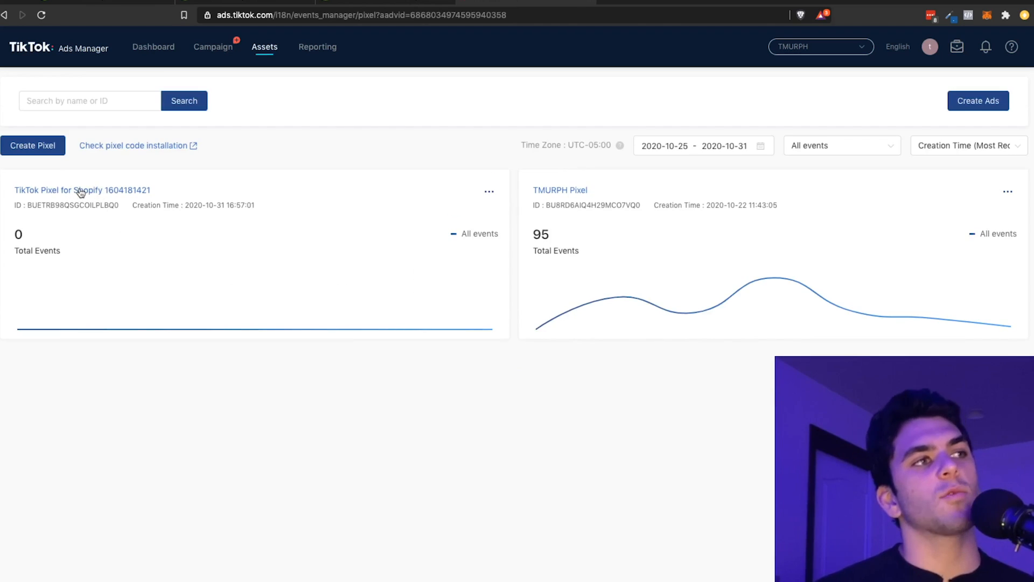
click(80, 192)
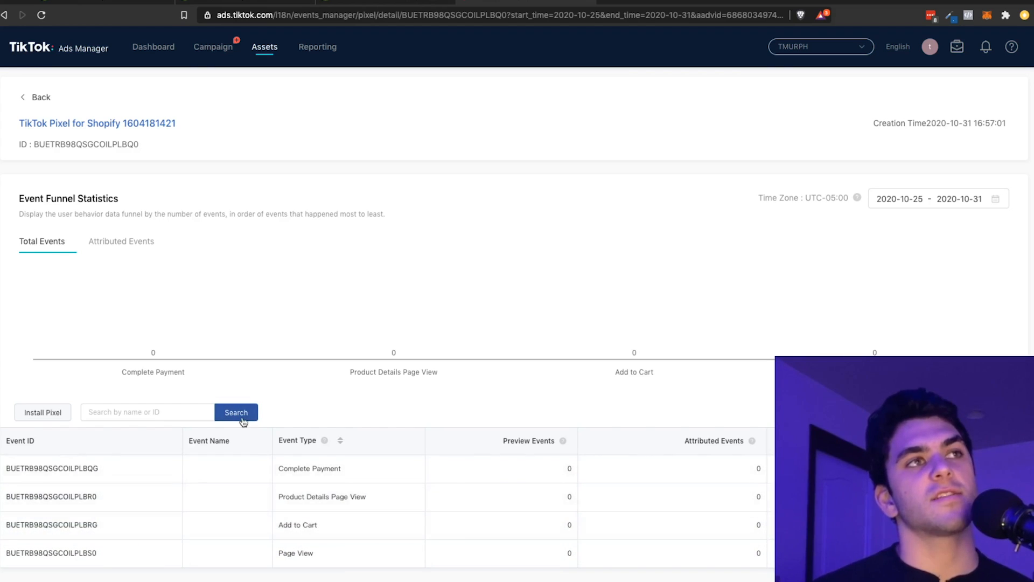
Step: Switch back to the Shopify admin and set the TikTok targeting location to United States, confirming the choice
click(391, 2)
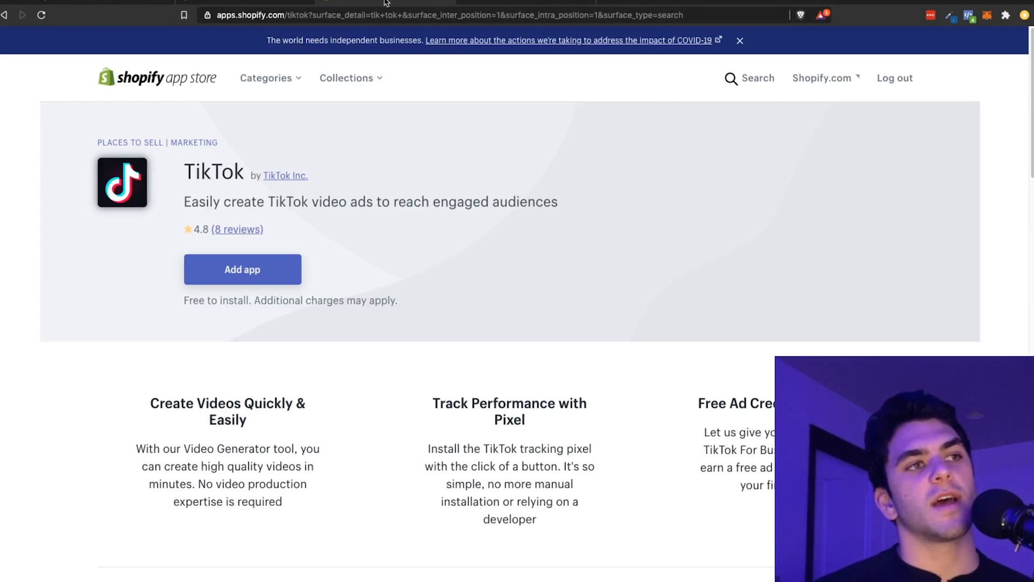
click(272, 3)
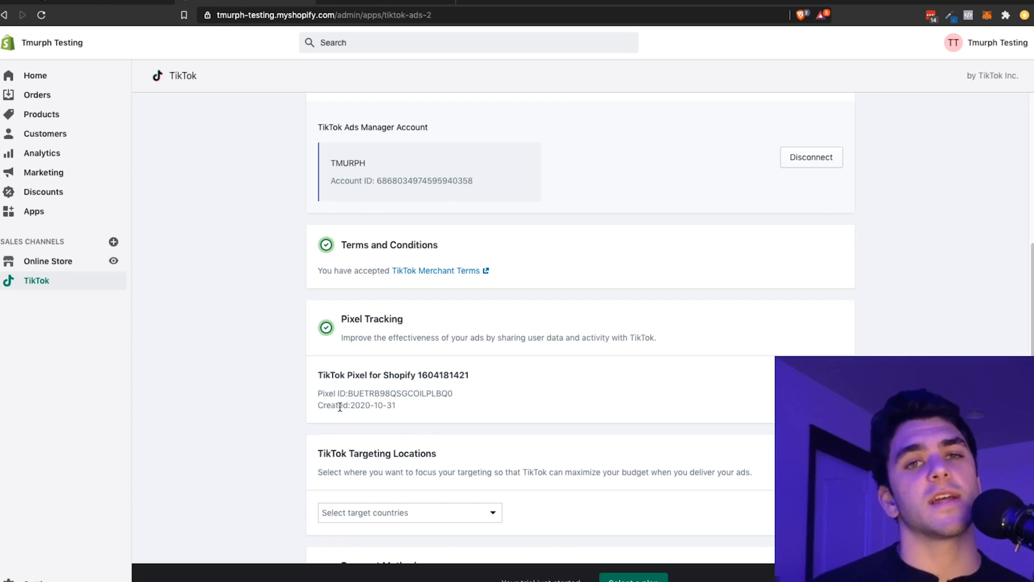
scroll(339, 407, down, 2)
scroll(462, 400, down, 2)
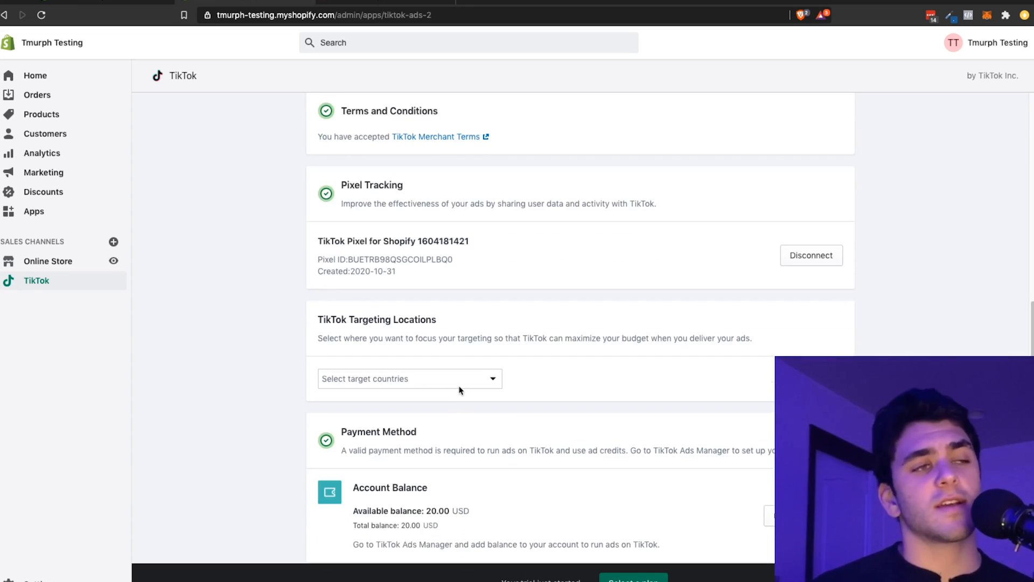
click(459, 387)
scroll(418, 288, down, 3)
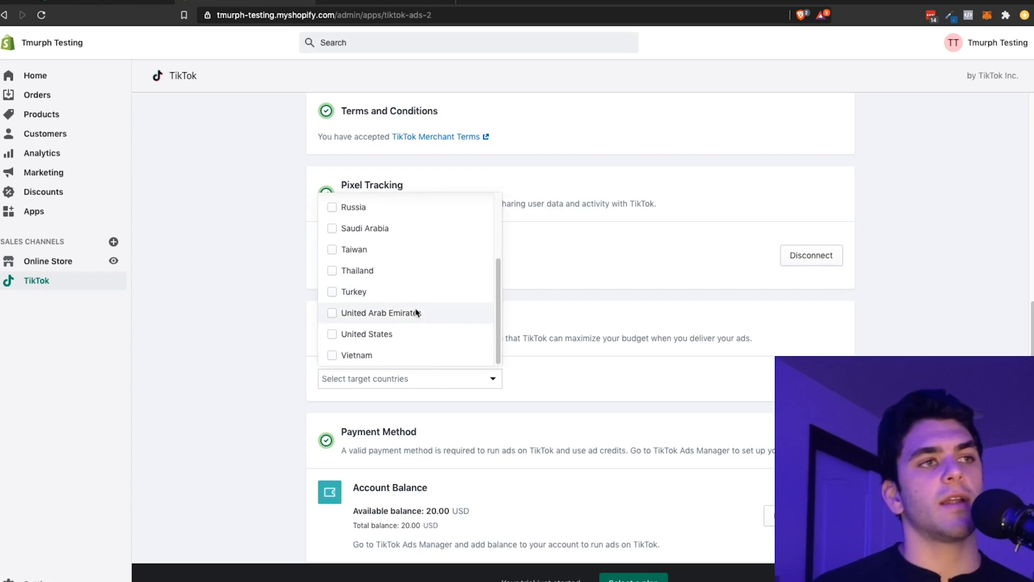
click(398, 335)
click(755, 396)
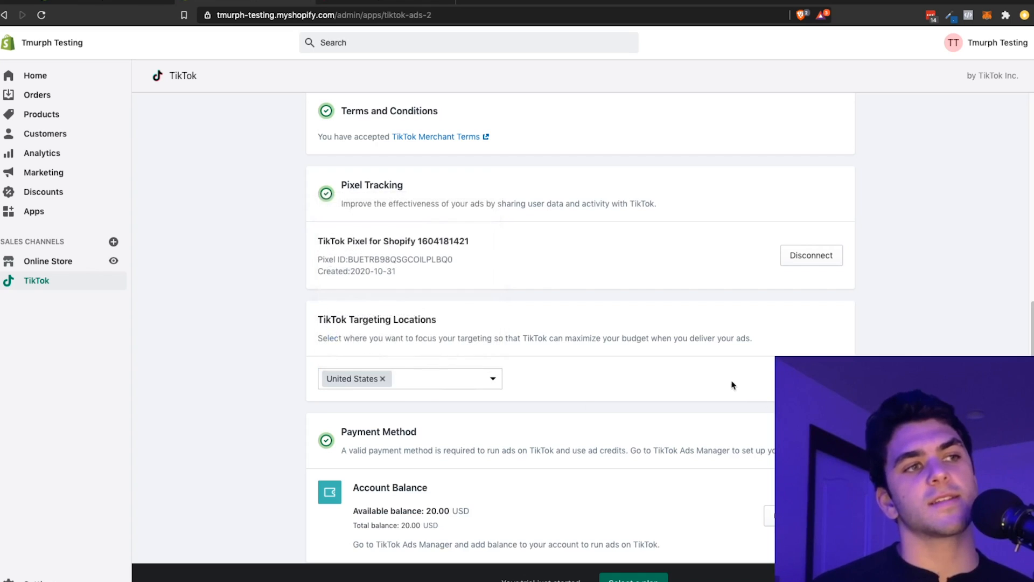
scroll(701, 388, down, 3)
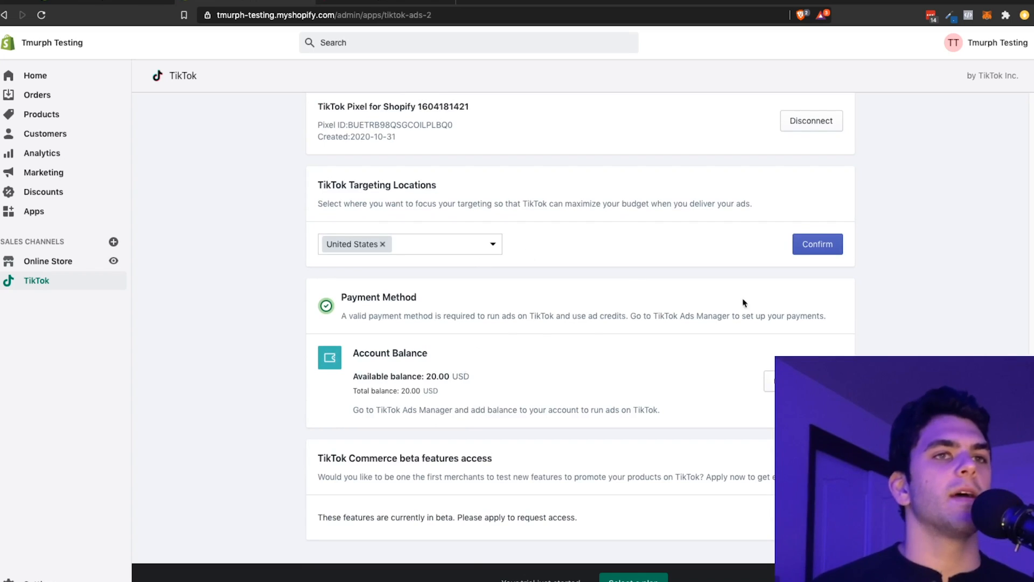
click(812, 243)
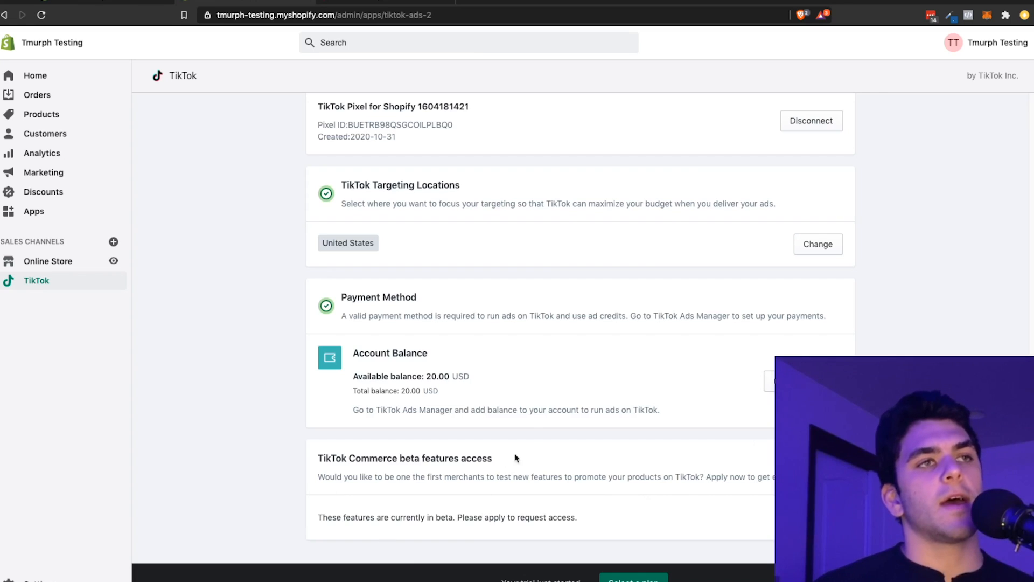
Step: Create a campaign from the TikTok channel with TikTok Conversion Ads as its marketing activity
scroll(517, 447, up, 8)
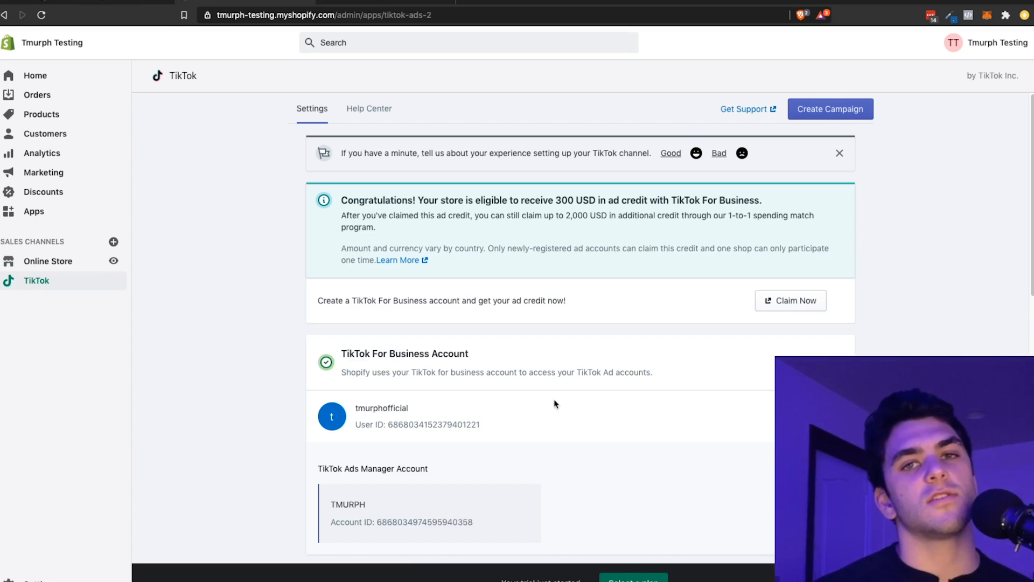
click(398, 4)
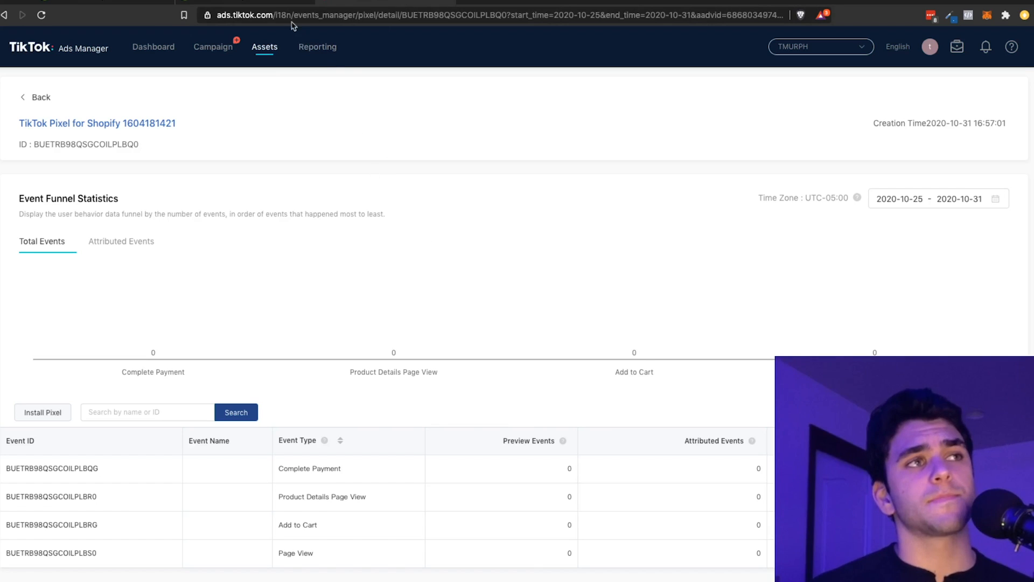
click(284, 4)
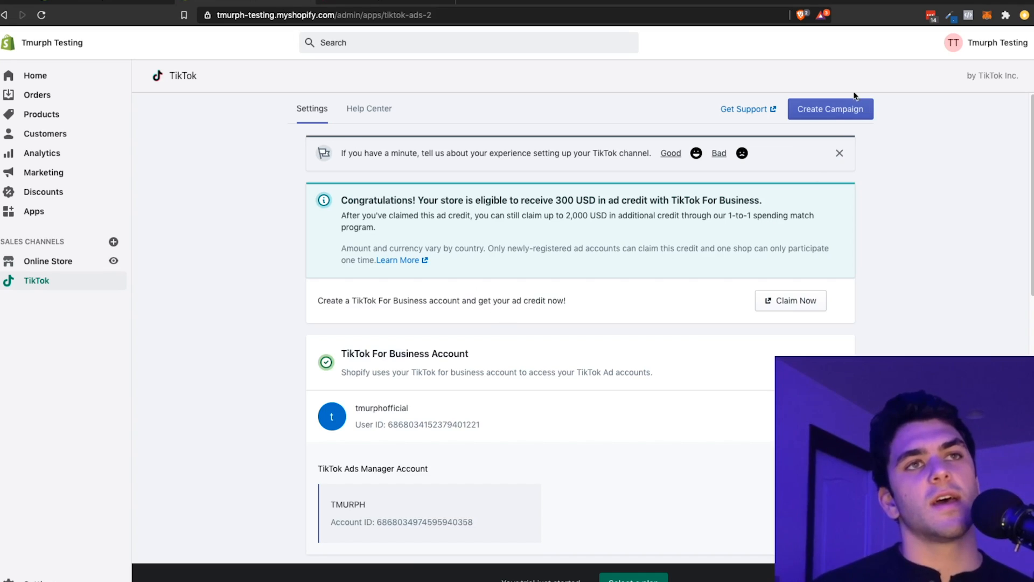
click(819, 111)
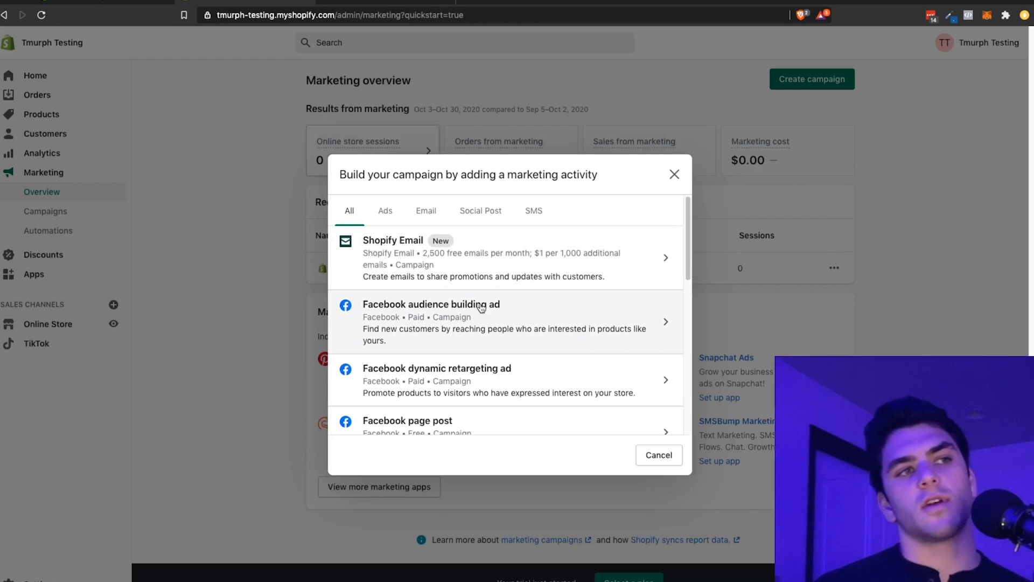
scroll(482, 306, down, 5)
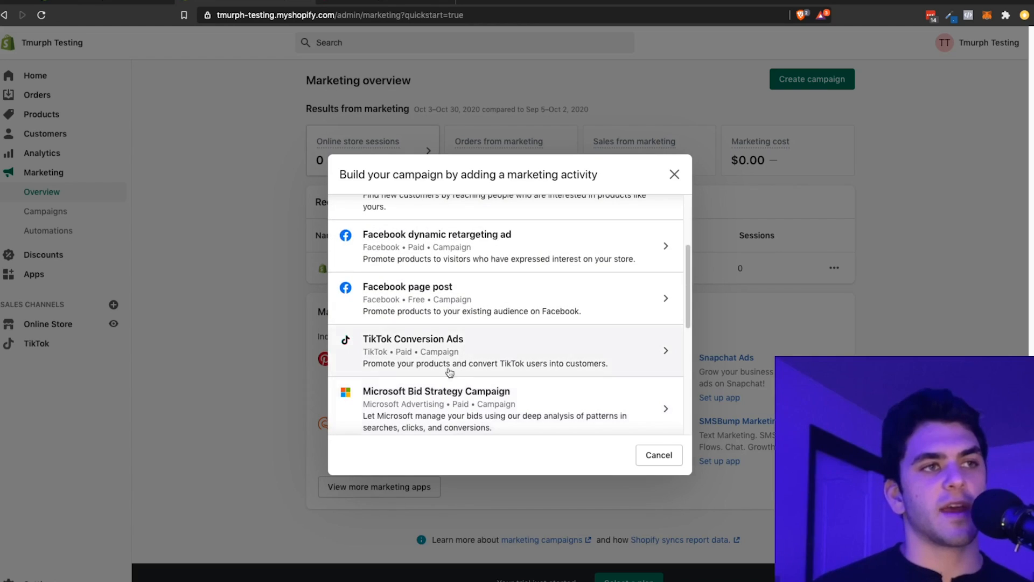
scroll(473, 334, up, 5)
scroll(490, 323, down, 8)
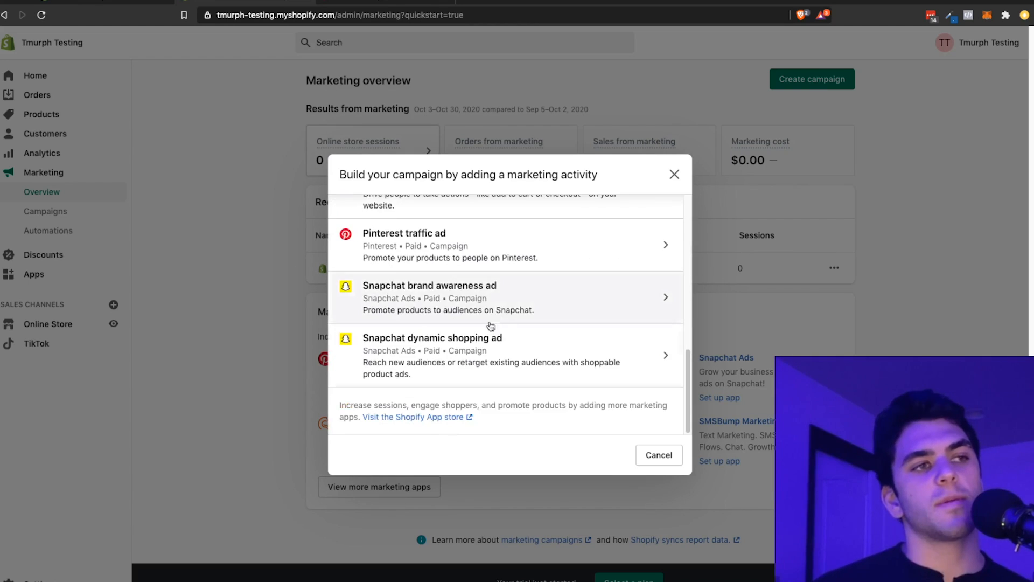
scroll(458, 339, up, 3)
scroll(433, 253, down, 1)
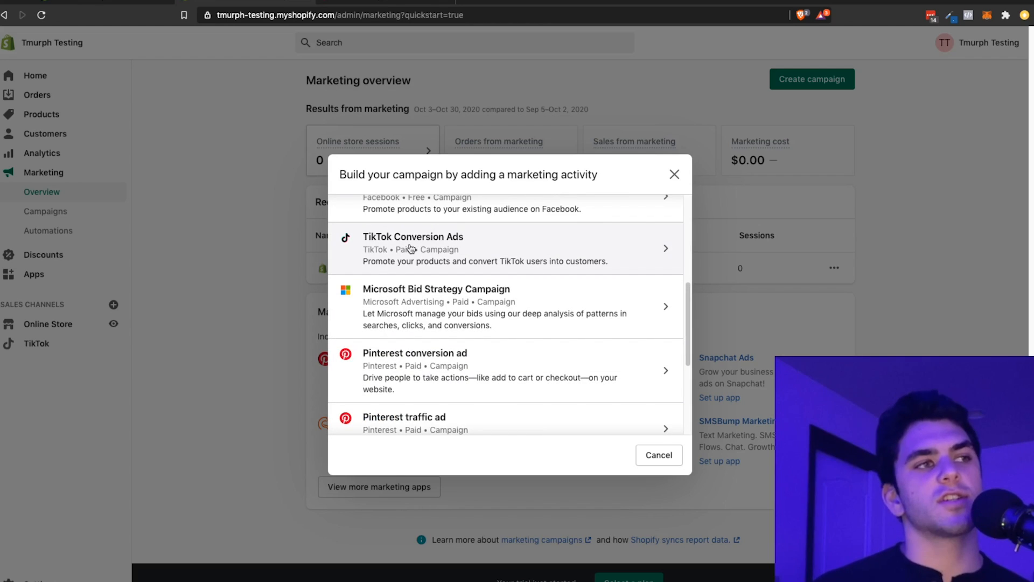
scroll(431, 275, up, 1)
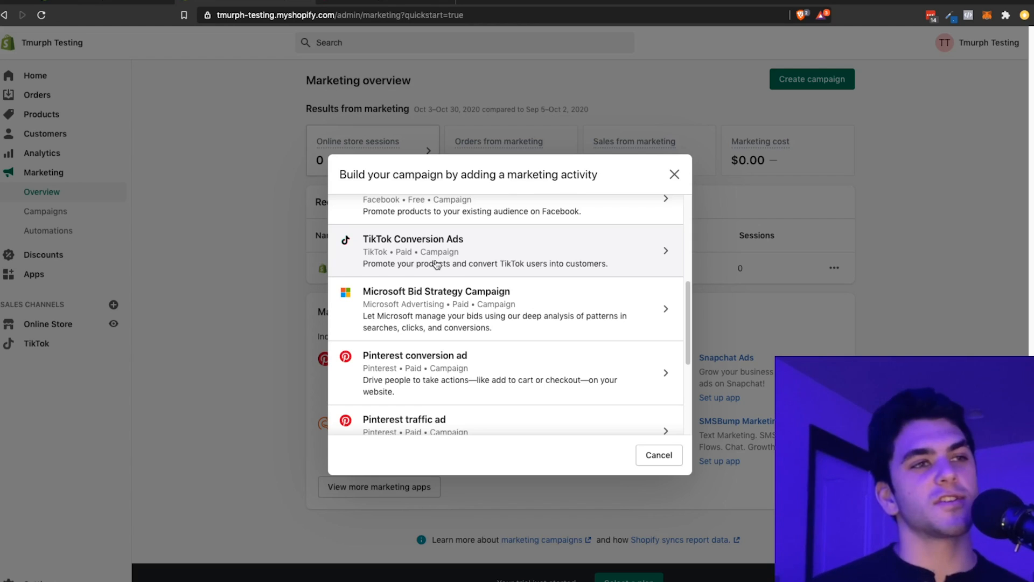
click(463, 246)
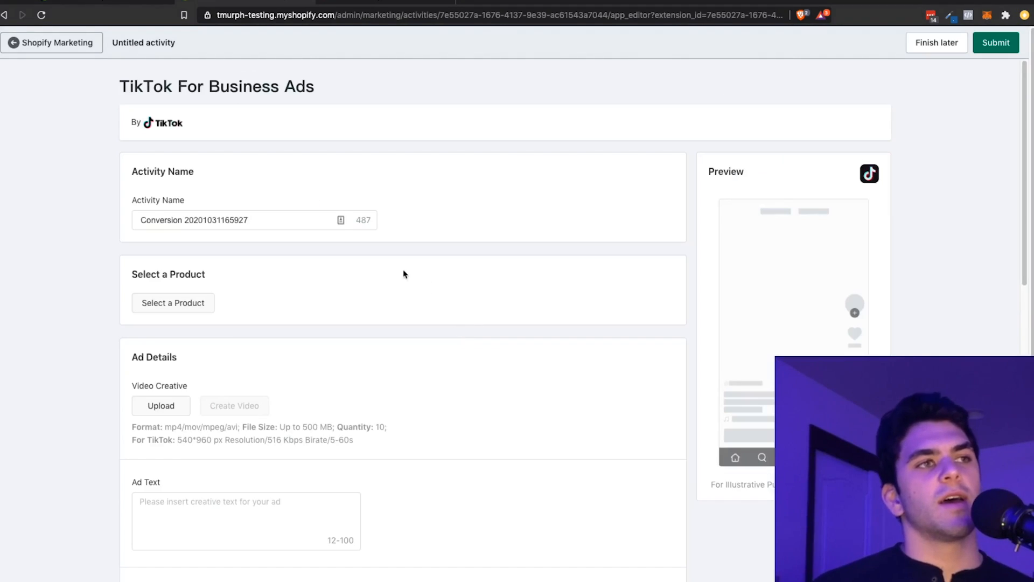
Step: Replace the default activity name of the TikTok ad with "Tmurph test"
click(313, 224)
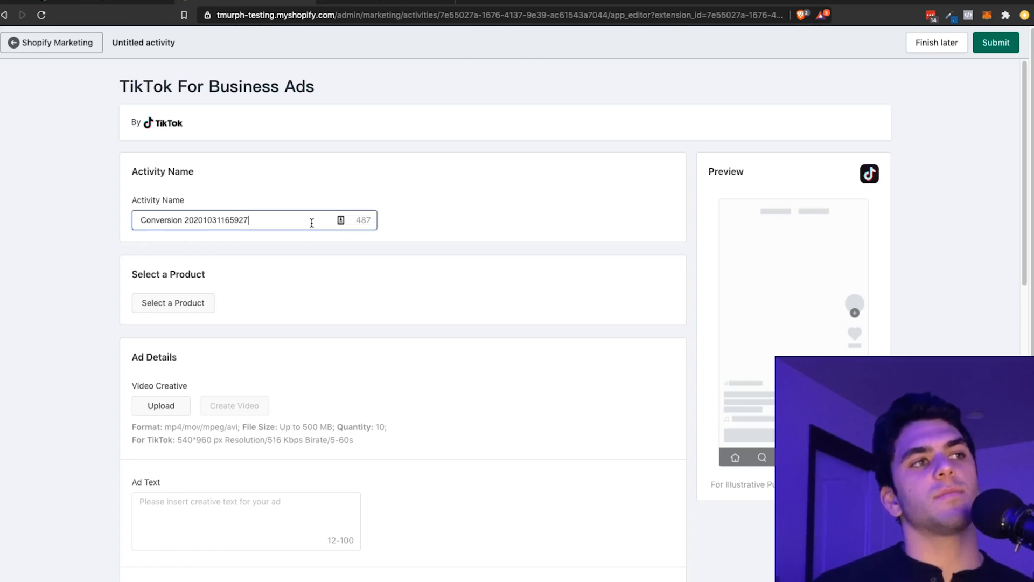
double_click(312, 223)
click(312, 223)
triple_click(312, 223)
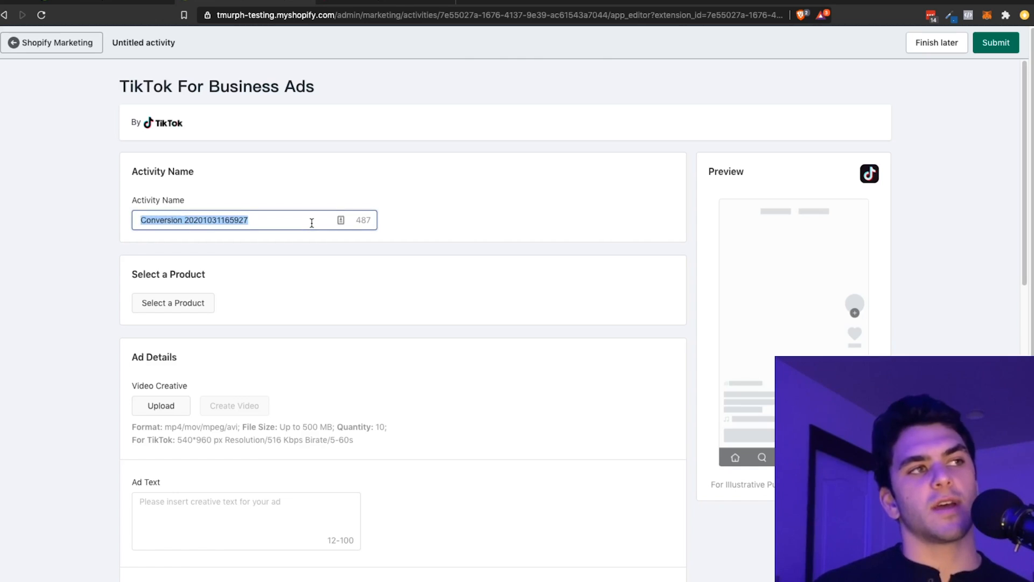
key(BackSpace)
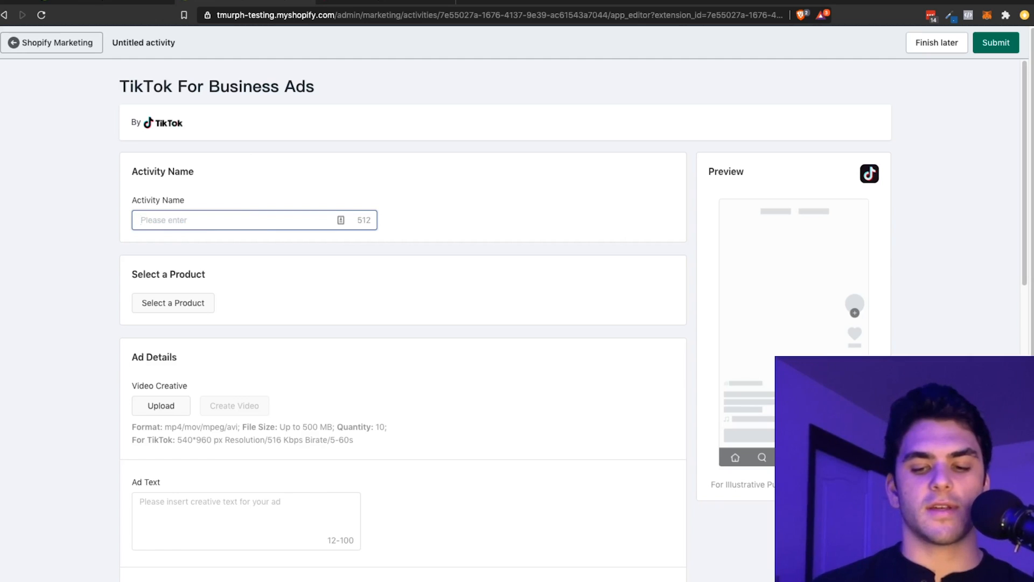
text(Tmup\rp)
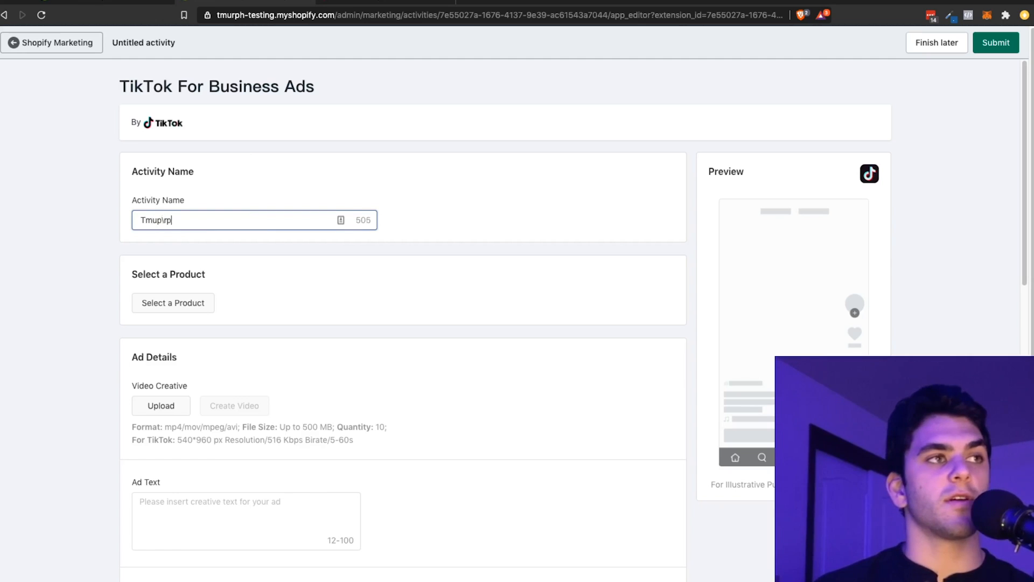
text(h test)
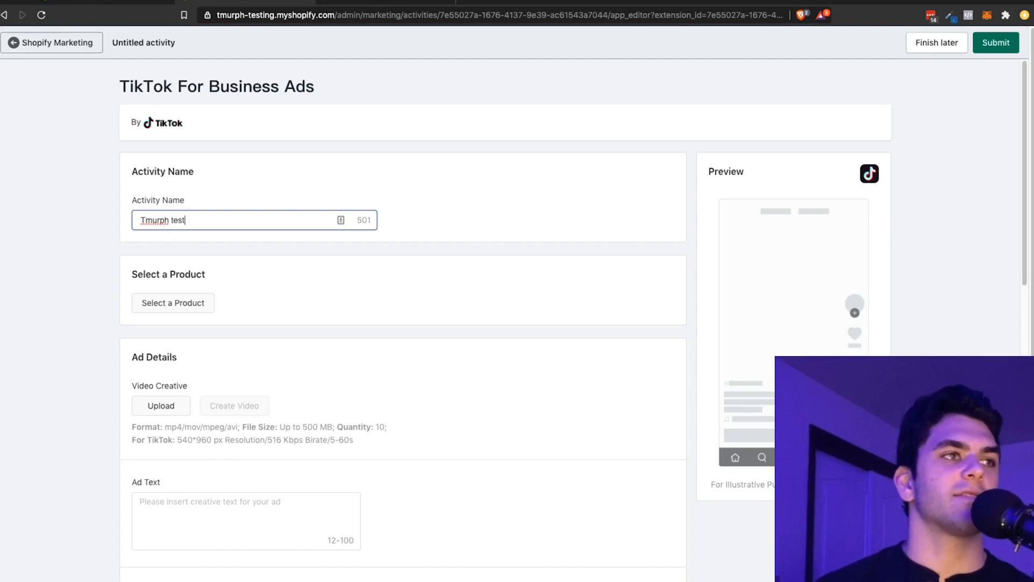
click(338, 167)
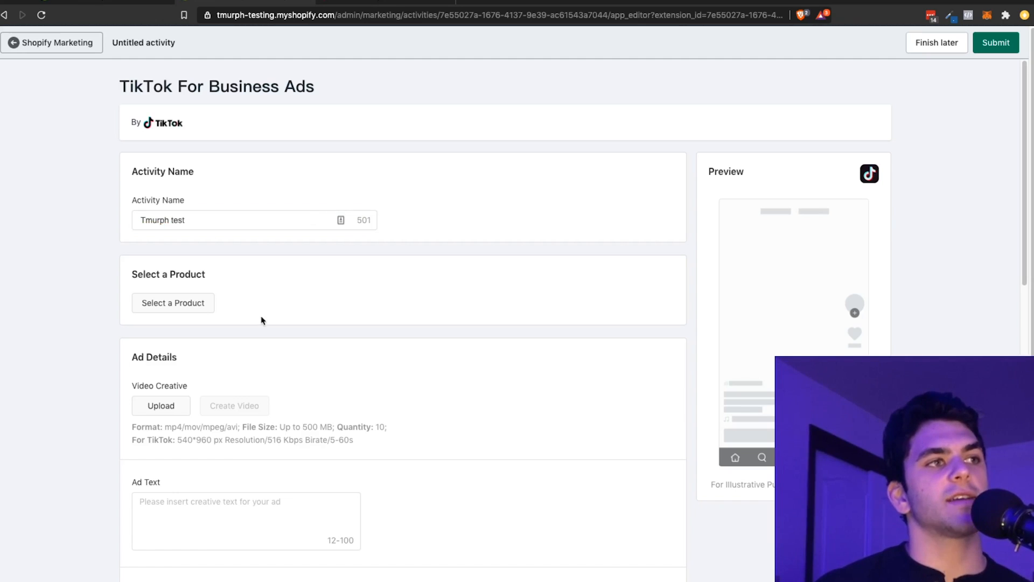
Step: View the product picker and the video creative upload dialog, cancelling each without choosing anything
click(201, 300)
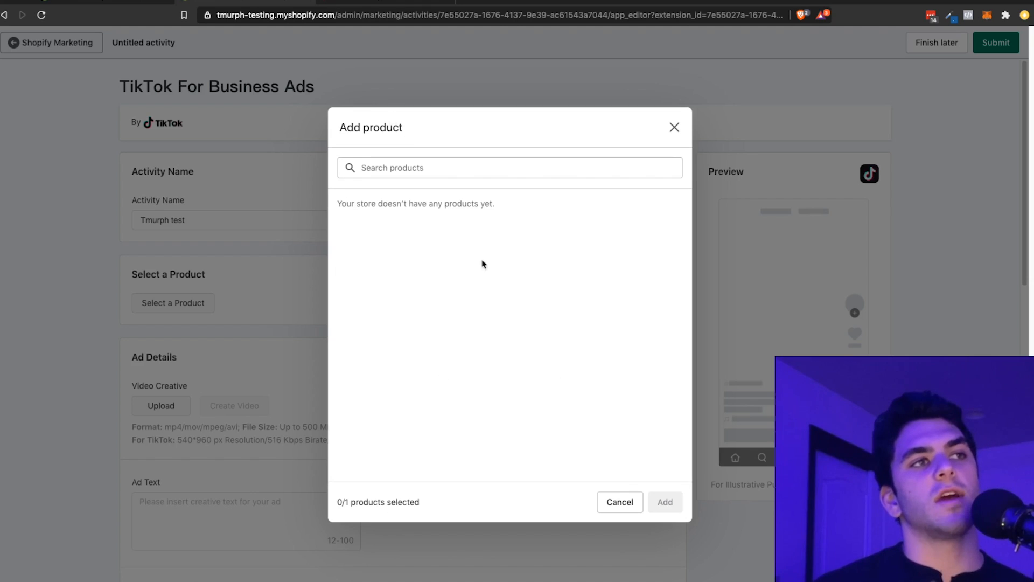
click(628, 507)
scroll(309, 300, down, 2)
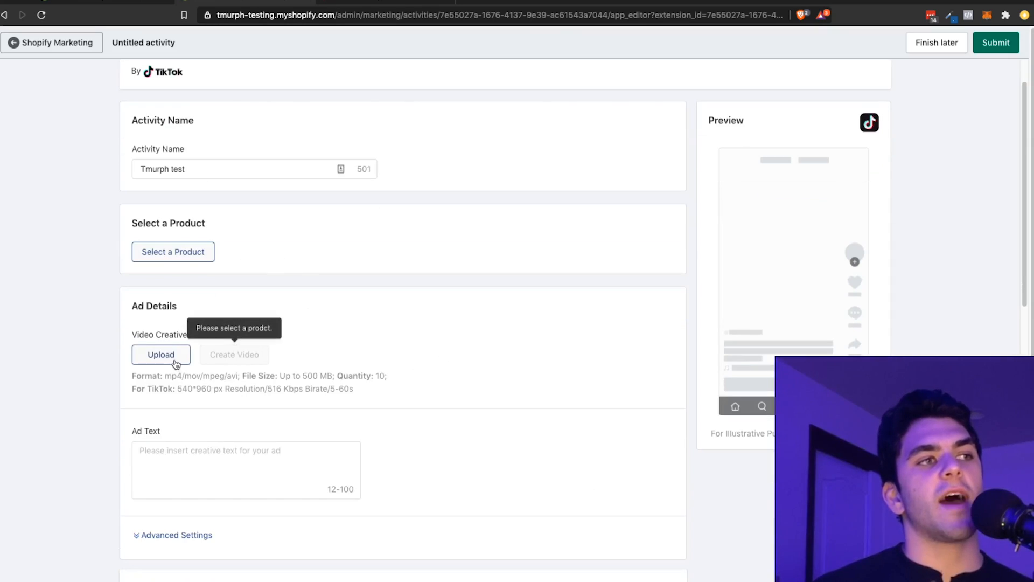
click(161, 355)
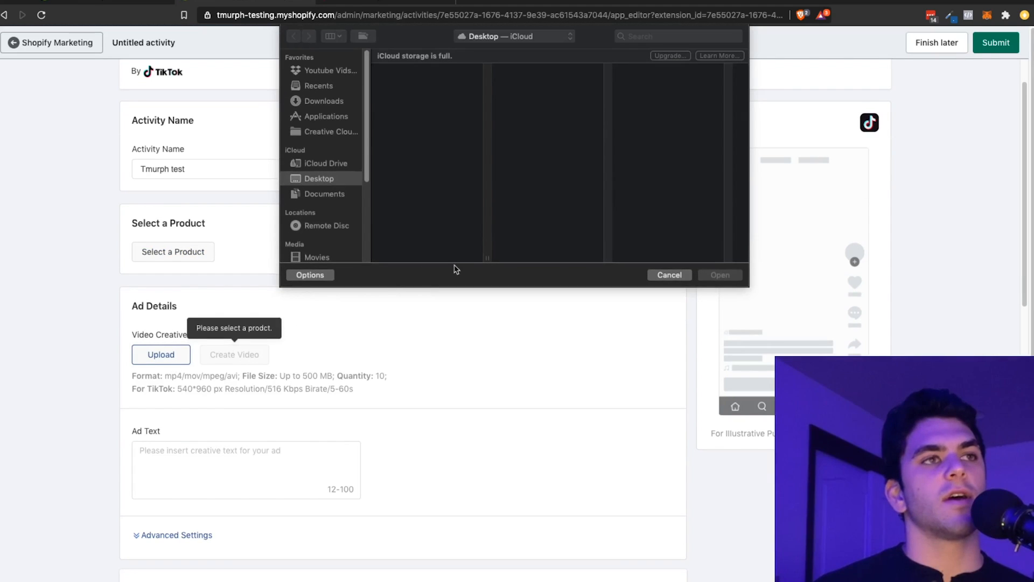
key(Escape)
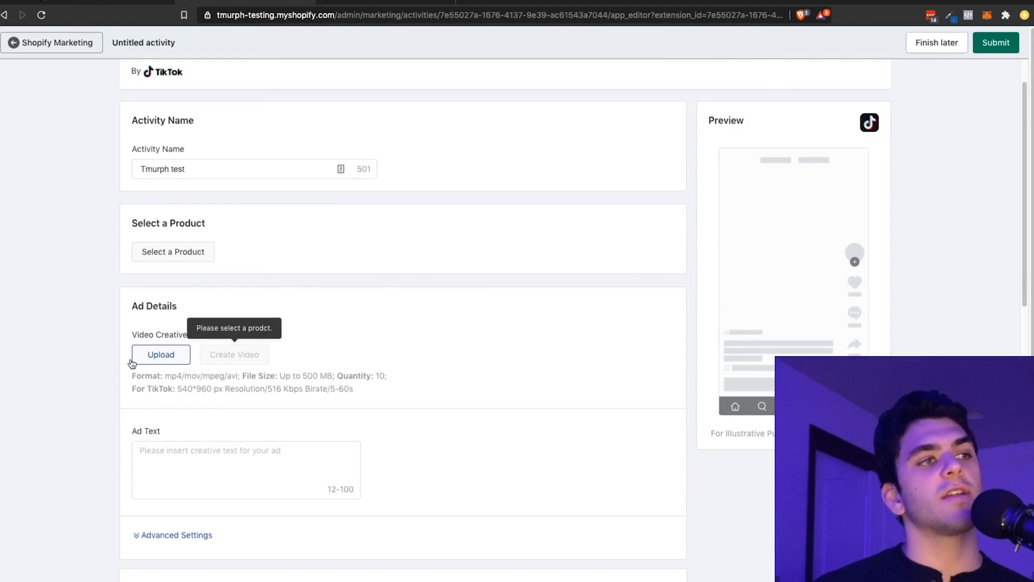
Step: Expand the advanced settings under Ad Details and look over the ad text and display name fields
scroll(641, 397, down, 2)
click(238, 457)
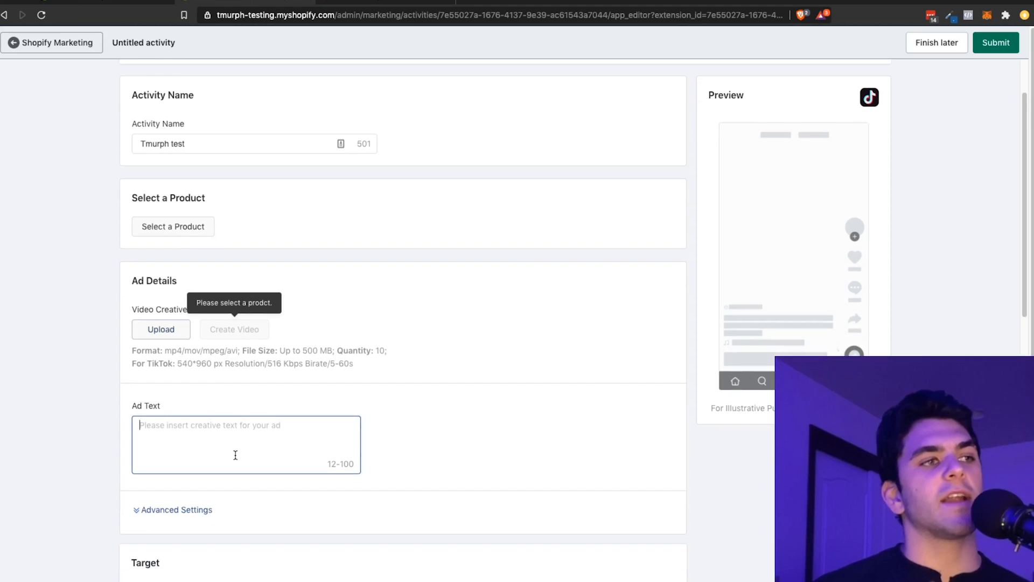
scroll(425, 424, down, 3)
click(150, 420)
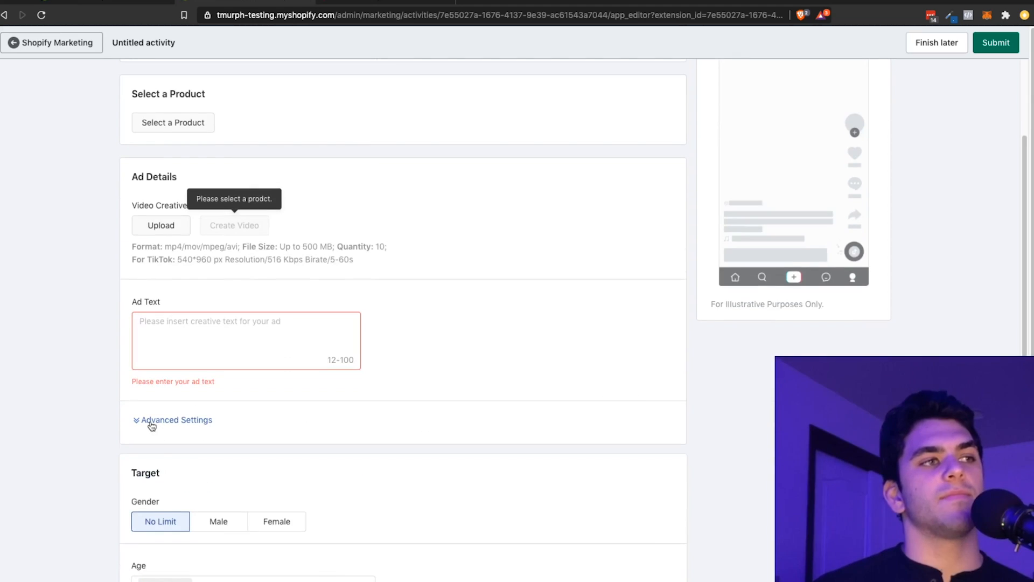
scroll(248, 423, down, 1)
click(224, 327)
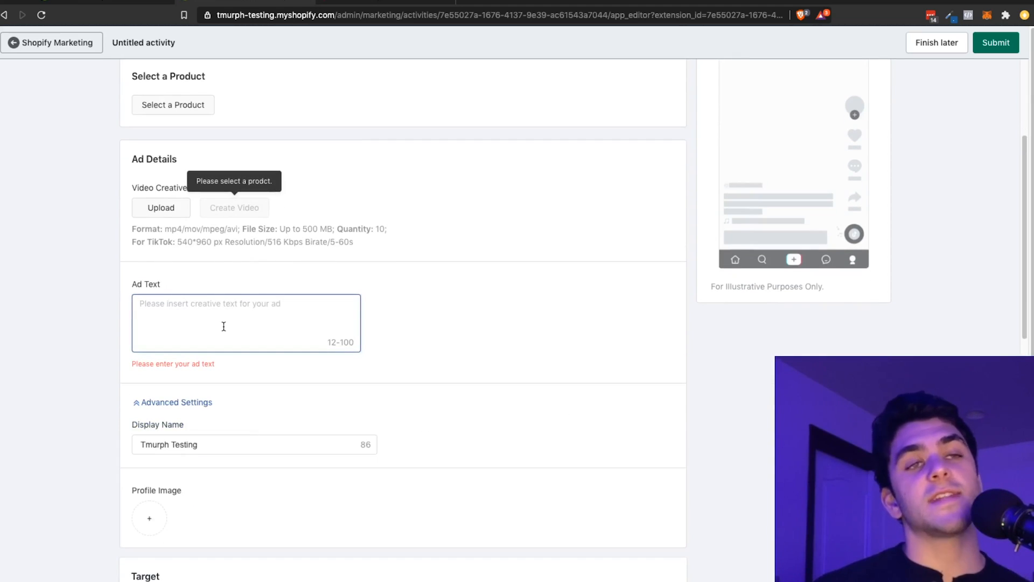
scroll(235, 324, down, 3)
click(210, 378)
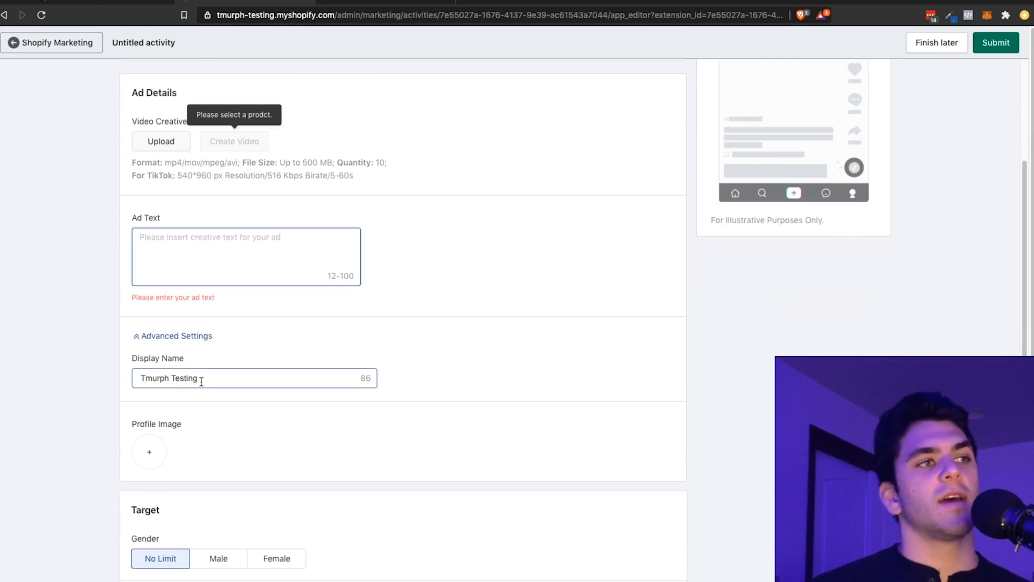
Step: Examine the age, behavior and location options in the Target section, leaving the targeting as it is
scroll(339, 415, down, 7)
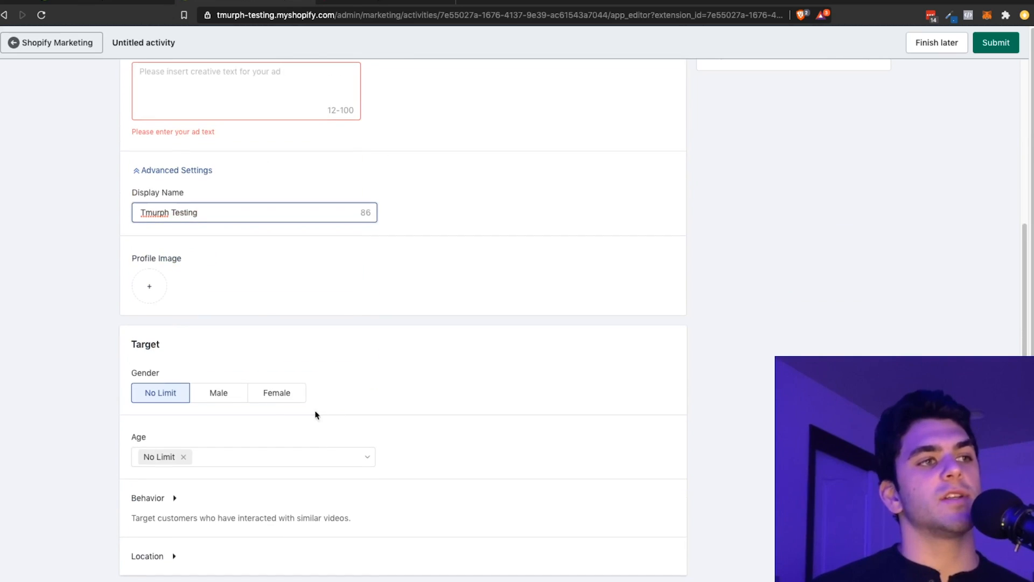
scroll(253, 401, down, 4)
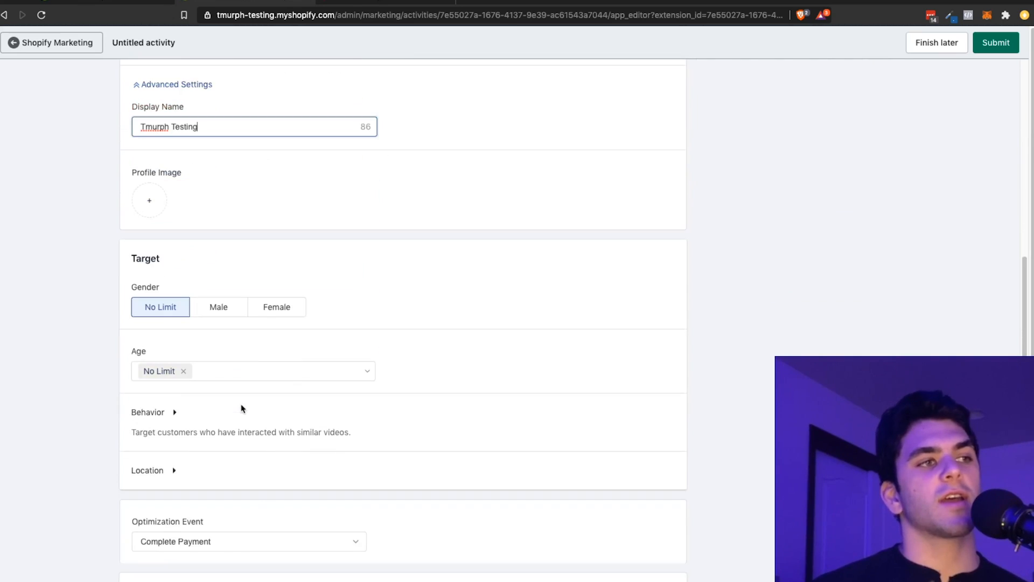
click(263, 370)
click(361, 336)
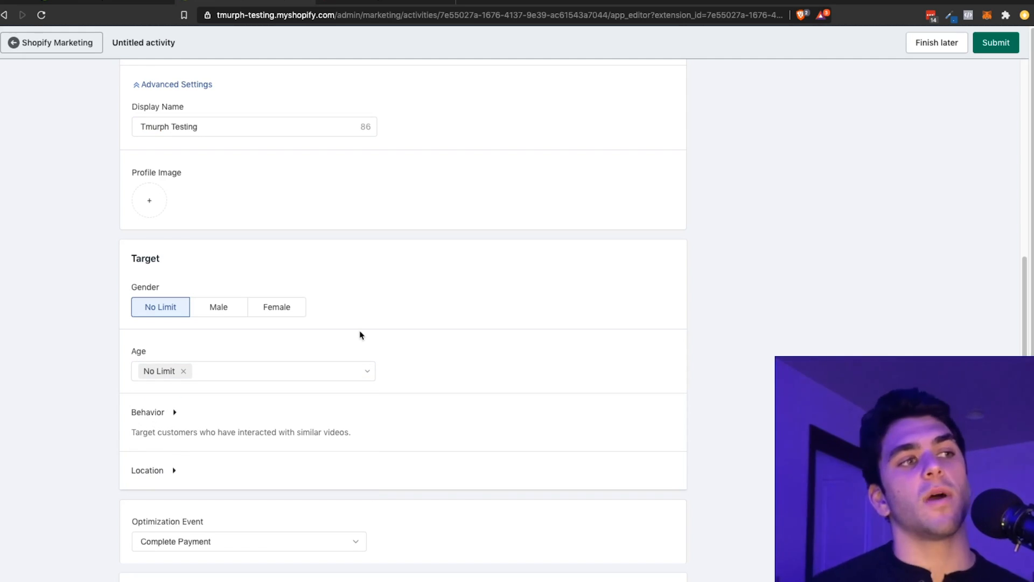
scroll(340, 334, down, 1)
scroll(339, 333, down, 3)
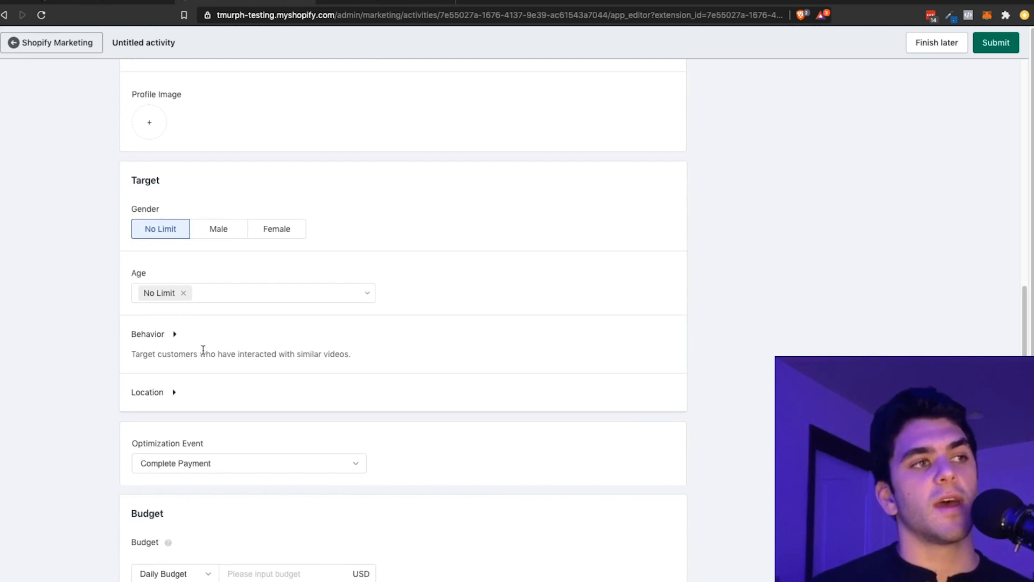
click(175, 335)
click(175, 335)
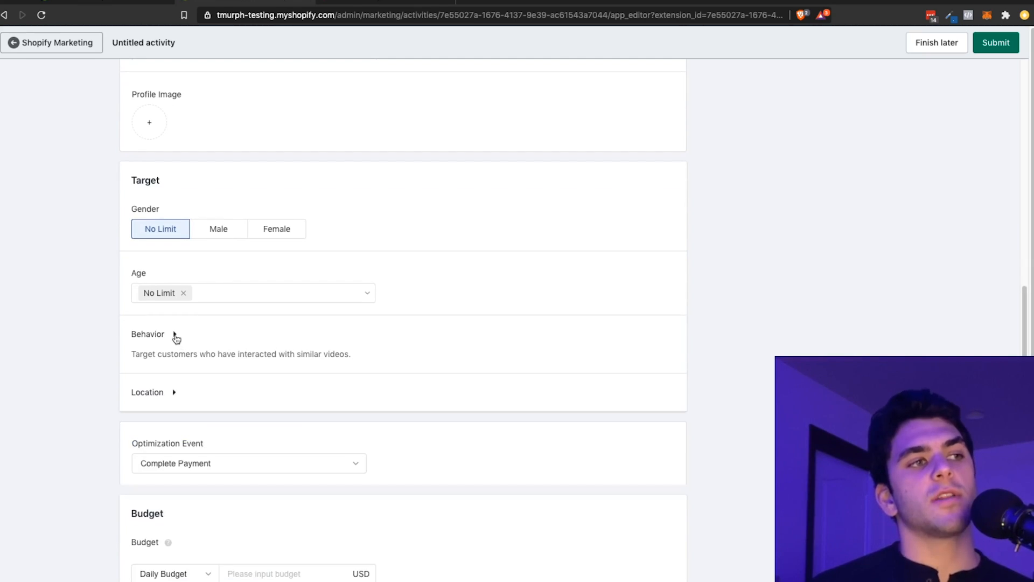
click(175, 396)
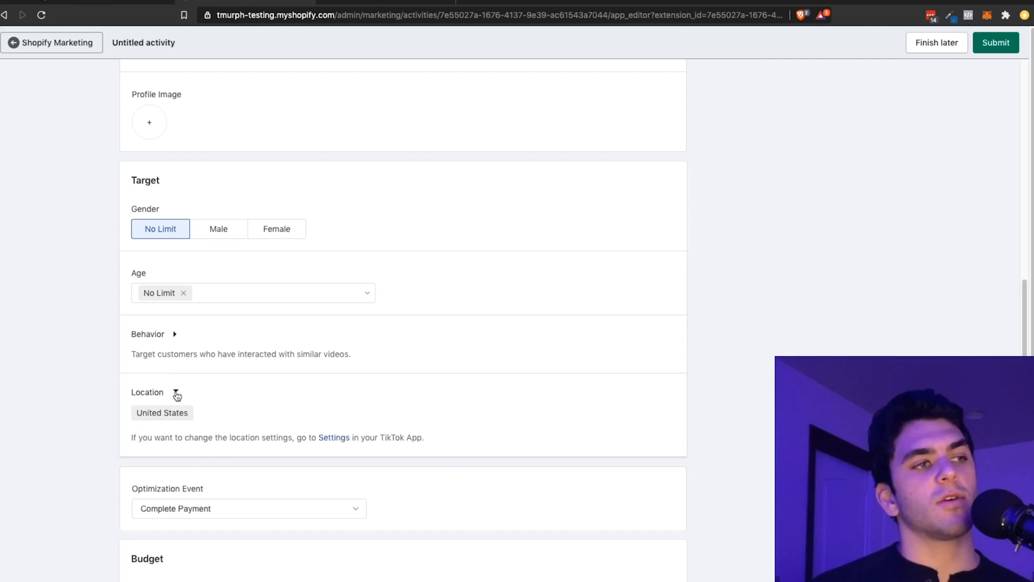
click(175, 393)
Step: Look through the available optimization events and keep Complete Payment
scroll(289, 418, down, 2)
scroll(286, 419, down, 2)
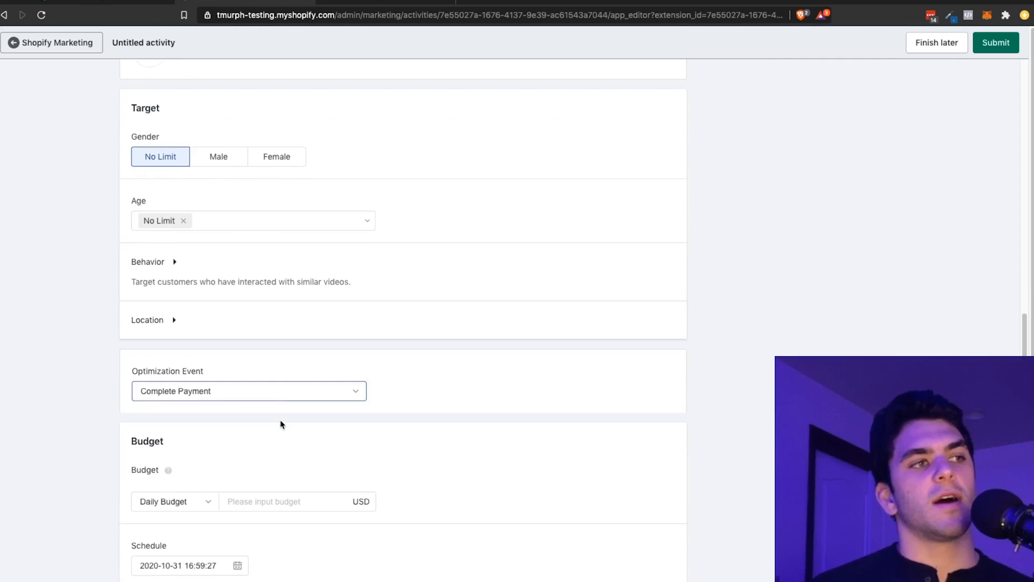
click(274, 397)
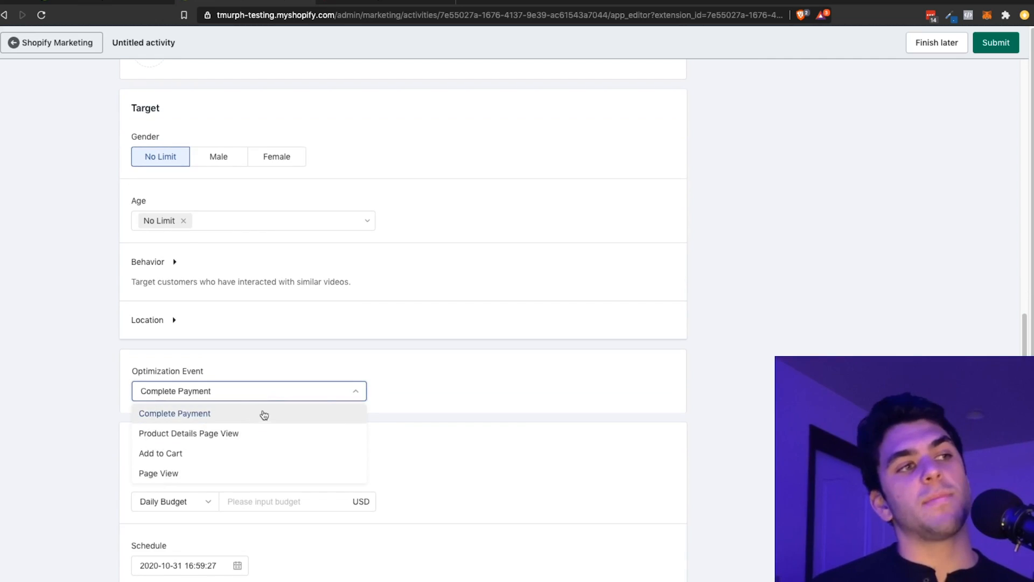
click(359, 359)
click(252, 392)
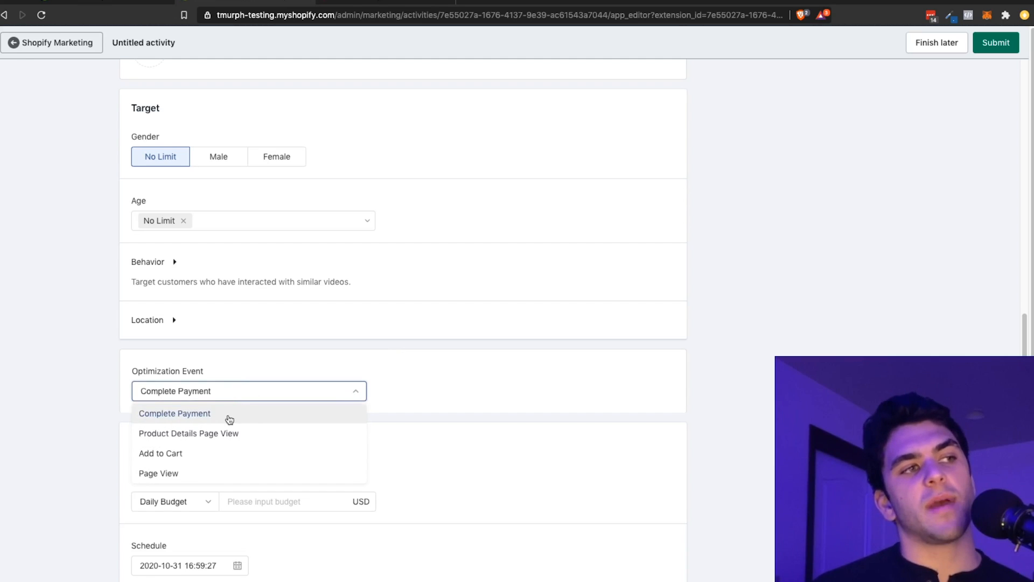
click(340, 354)
Step: Set the campaign's daily budget to 20 USD
scroll(300, 385, down, 3)
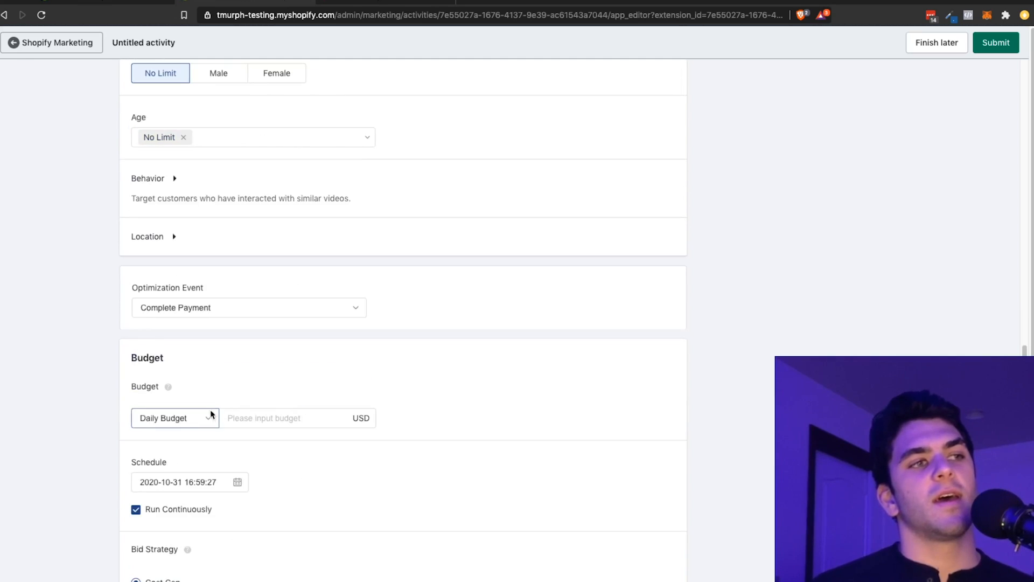
scroll(257, 410, down, 3)
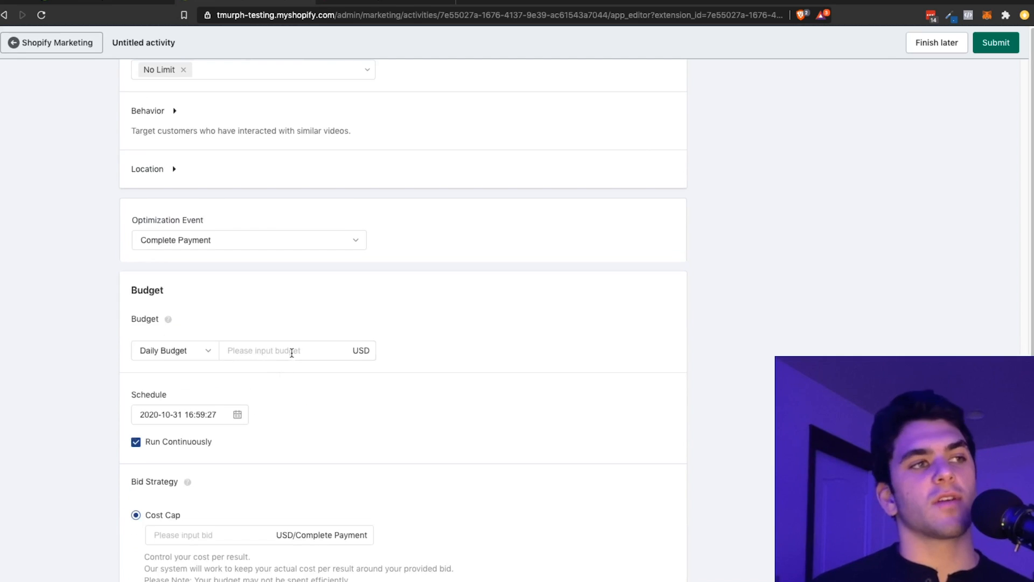
click(291, 350)
text(20)
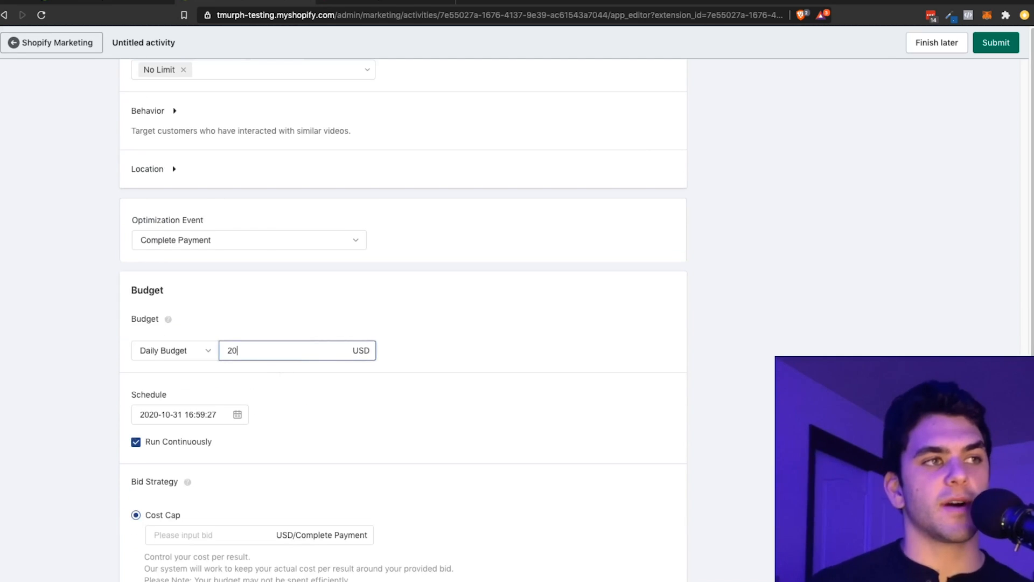
click(562, 356)
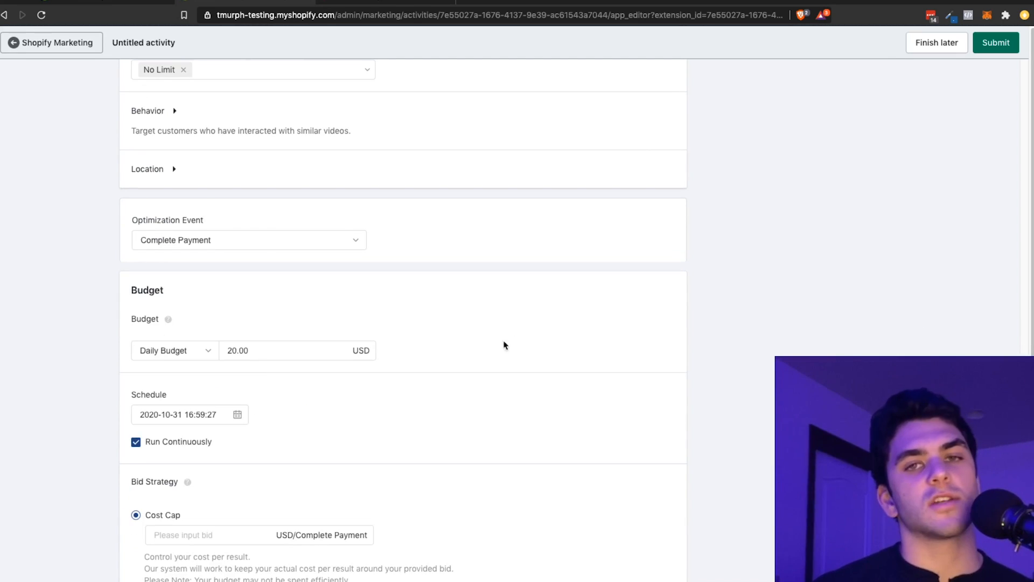
Step: Try the Lowest Cost bid strategy and set the choice back to Cost Cap
scroll(466, 359, down, 3)
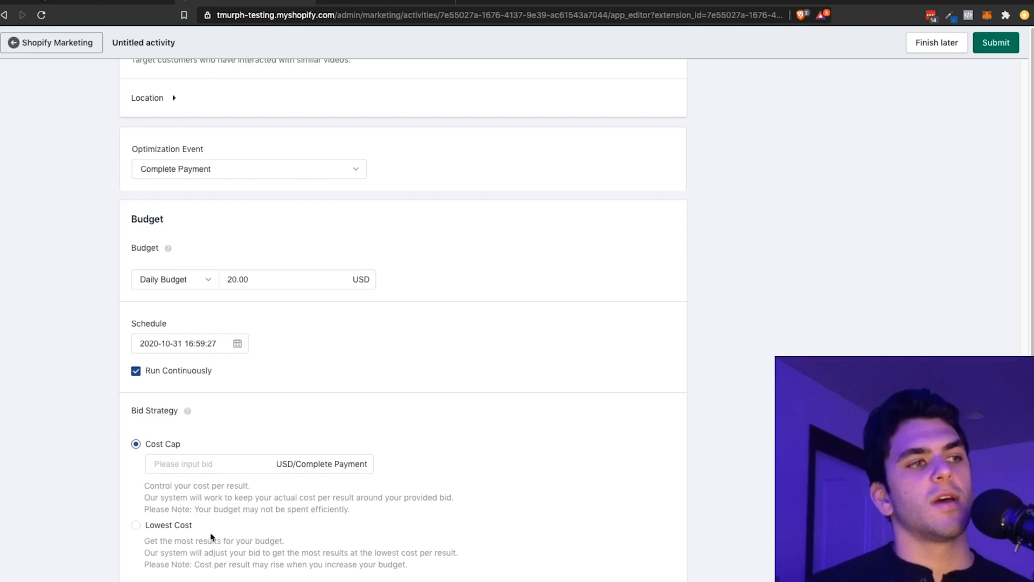
click(173, 529)
scroll(272, 541, down, 2)
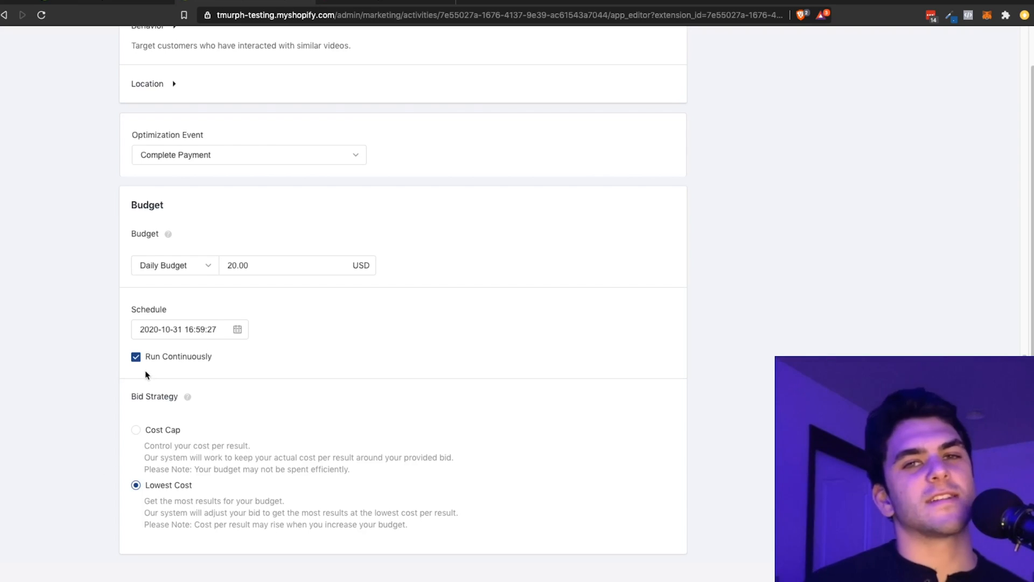
click(150, 432)
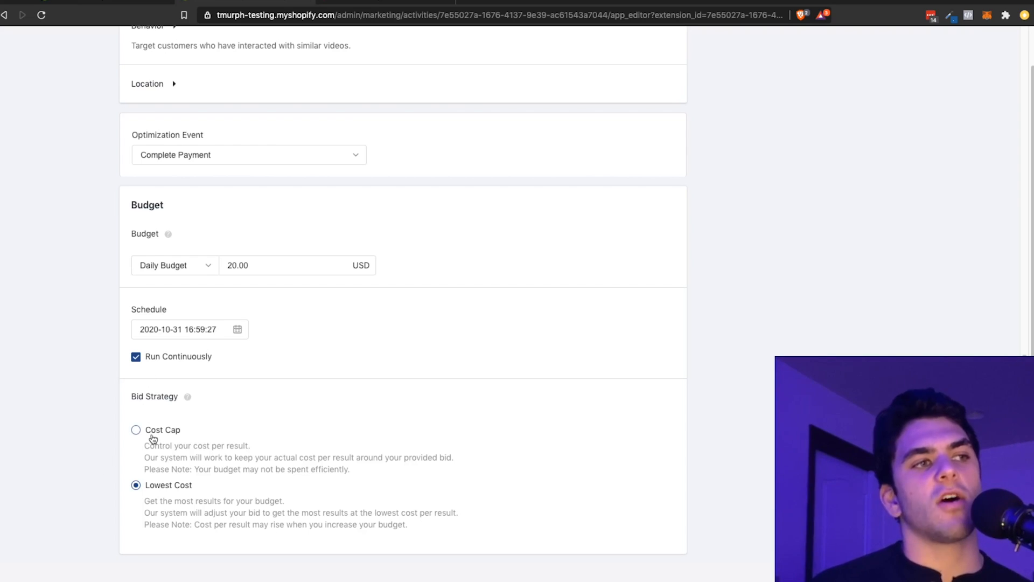
click(185, 486)
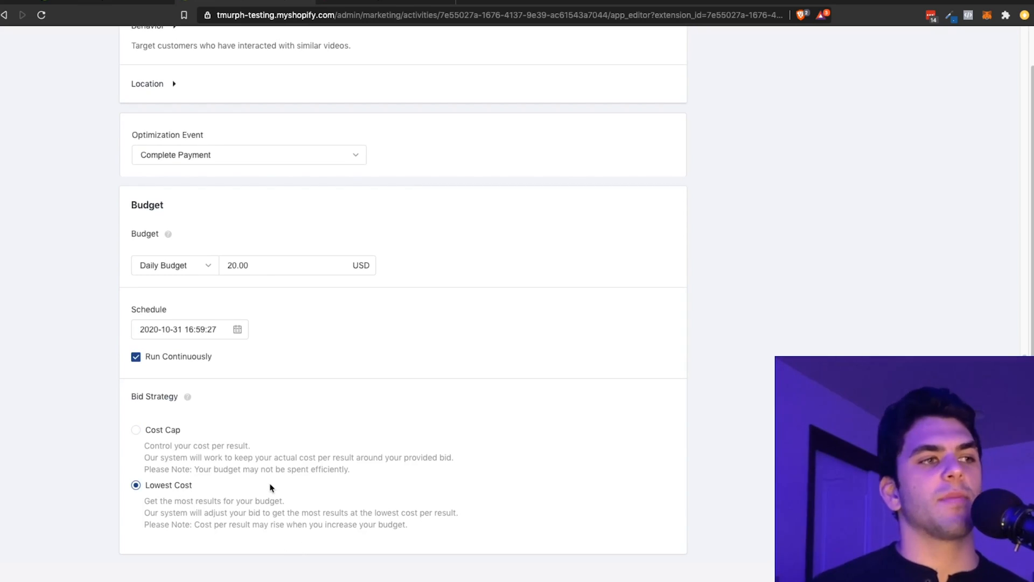
click(160, 429)
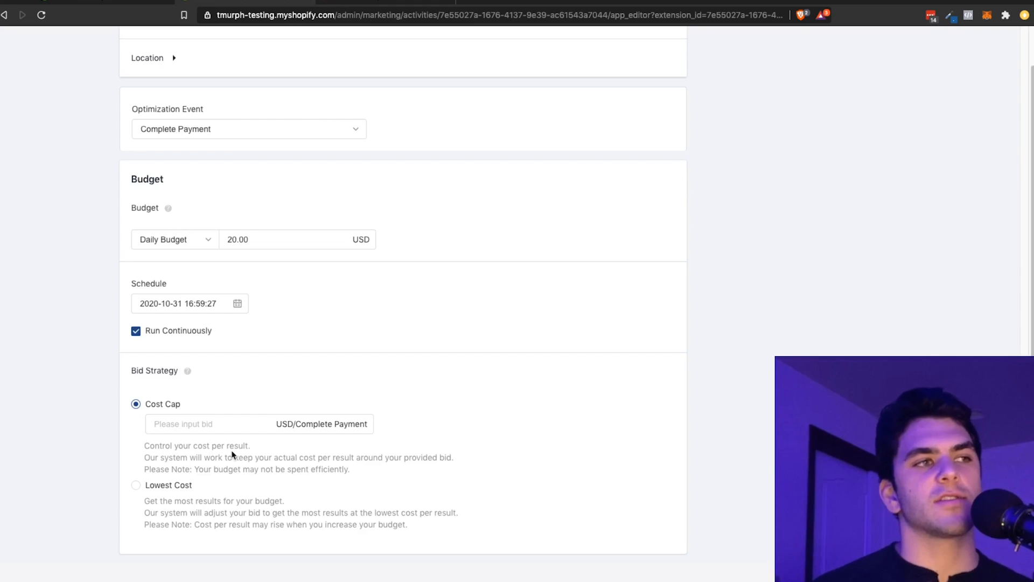
Step: Switch to TikTok Ads Manager to open its dashboard, and return to the Shopify ad activity form
scroll(213, 443, up, 20)
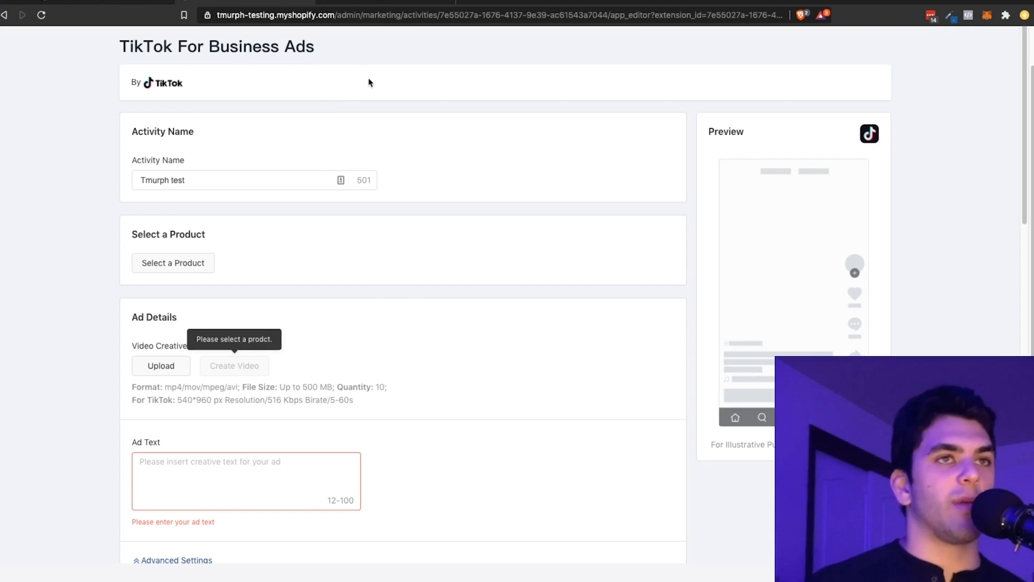
click(421, 3)
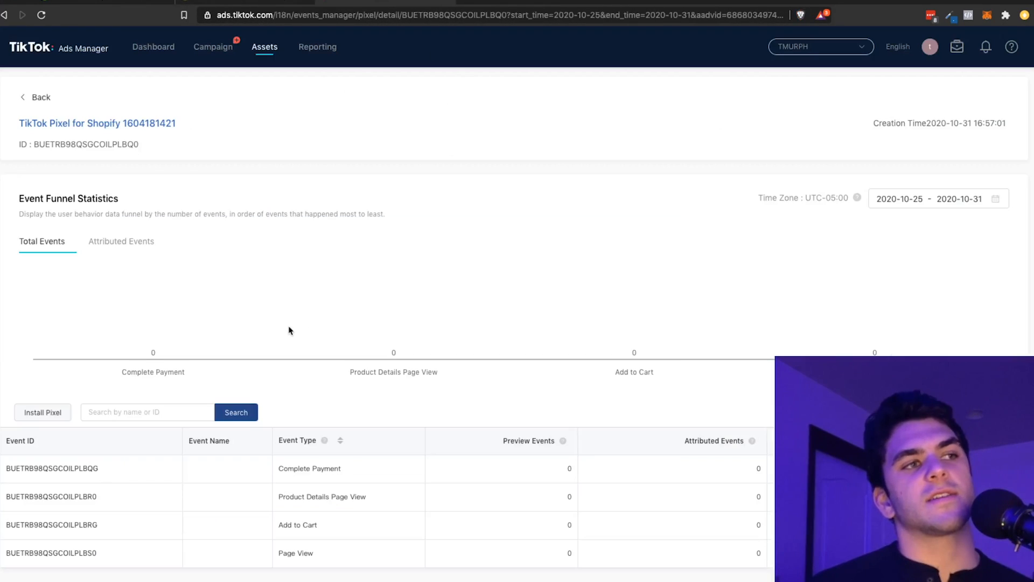
click(153, 52)
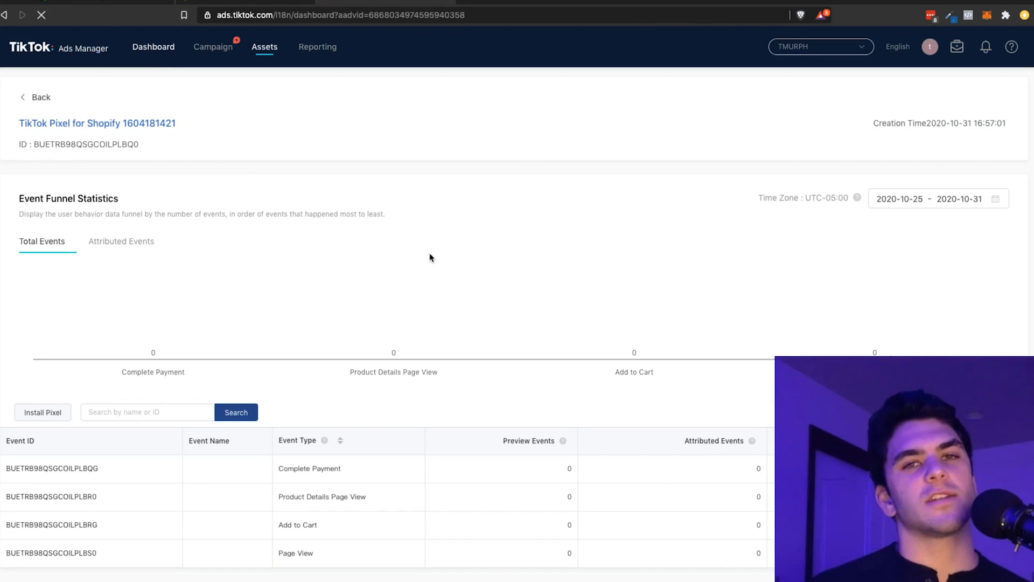
click(242, 4)
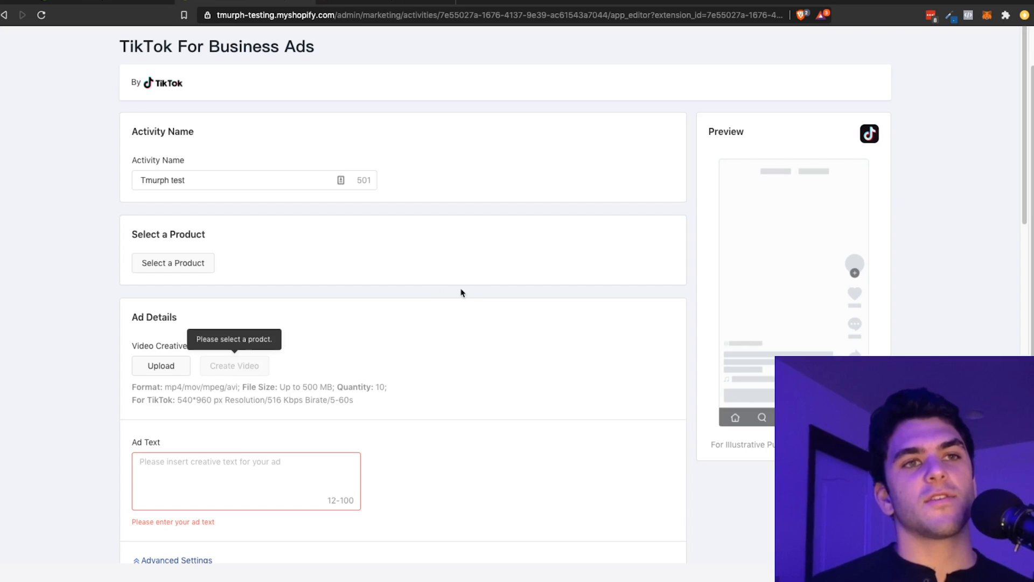
scroll(321, 387, down, 1)
scroll(321, 387, down, 1)
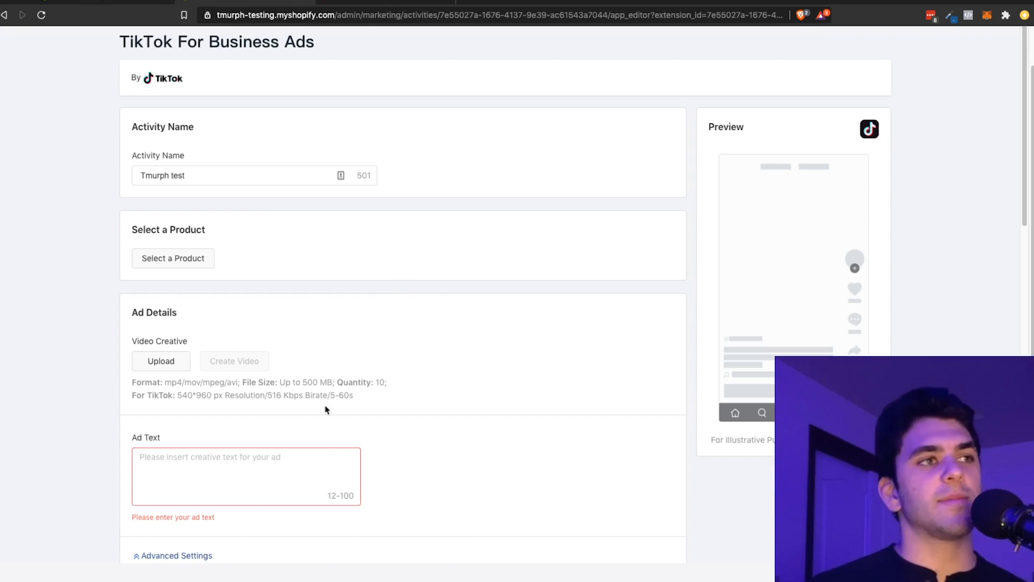
scroll(326, 406, down, 15)
scroll(295, 420, down, 2)
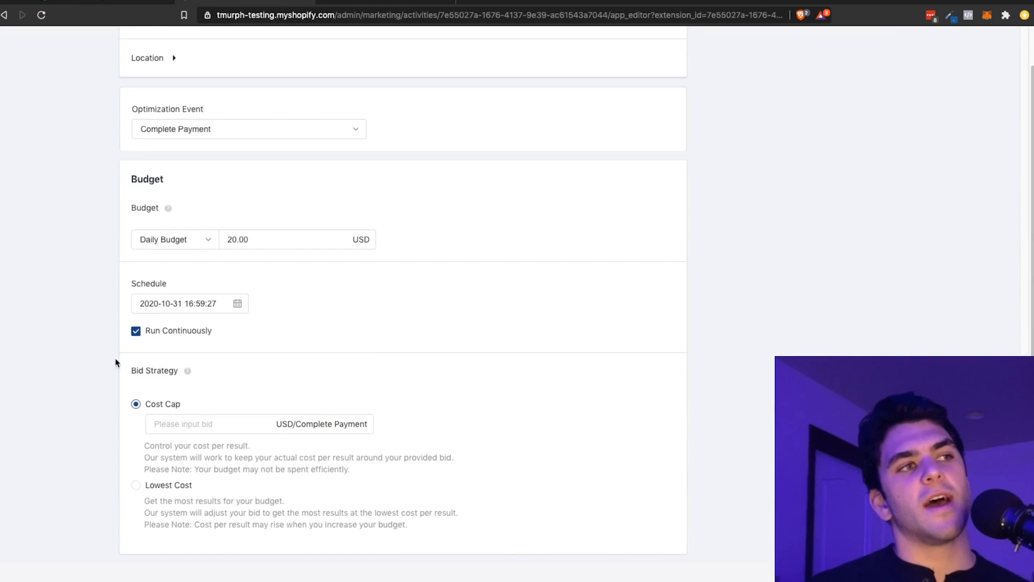
scroll(429, 447, up, 18)
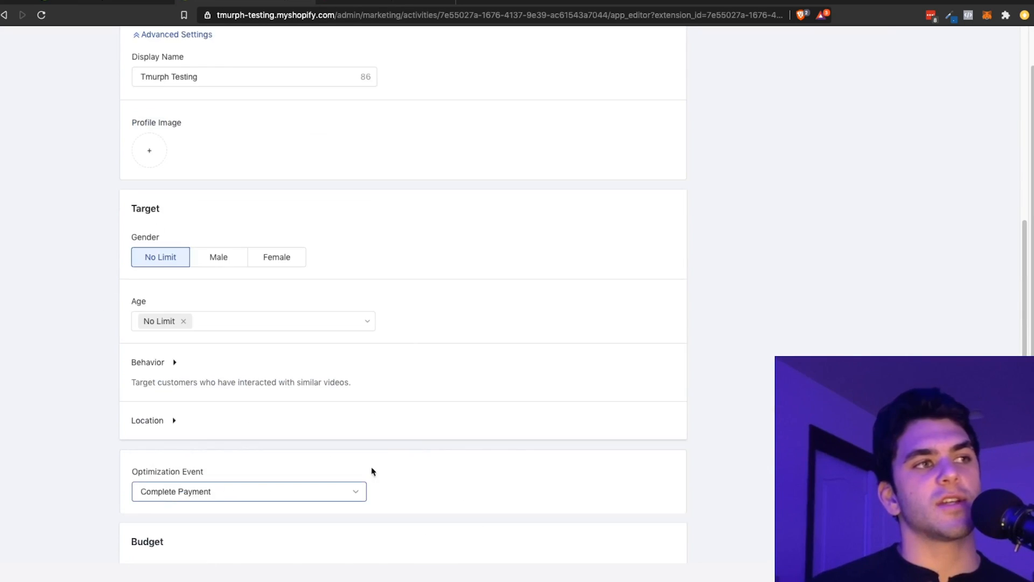